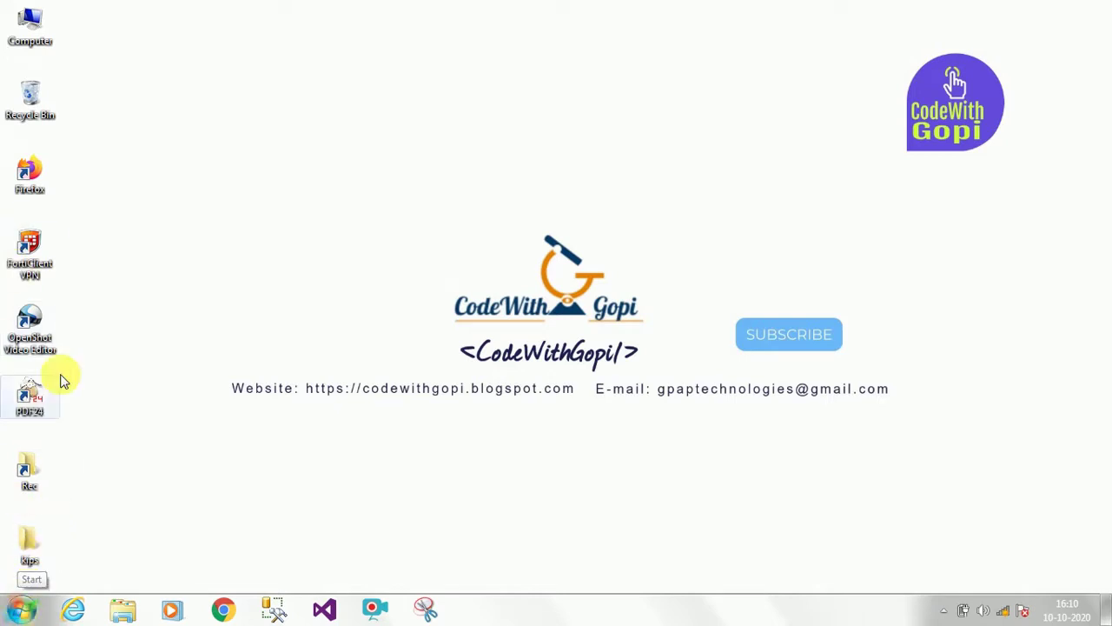
Open Computer from the desktop to view the drives, then close it
{"action": "left_click", "coordinate": [32, 33]}
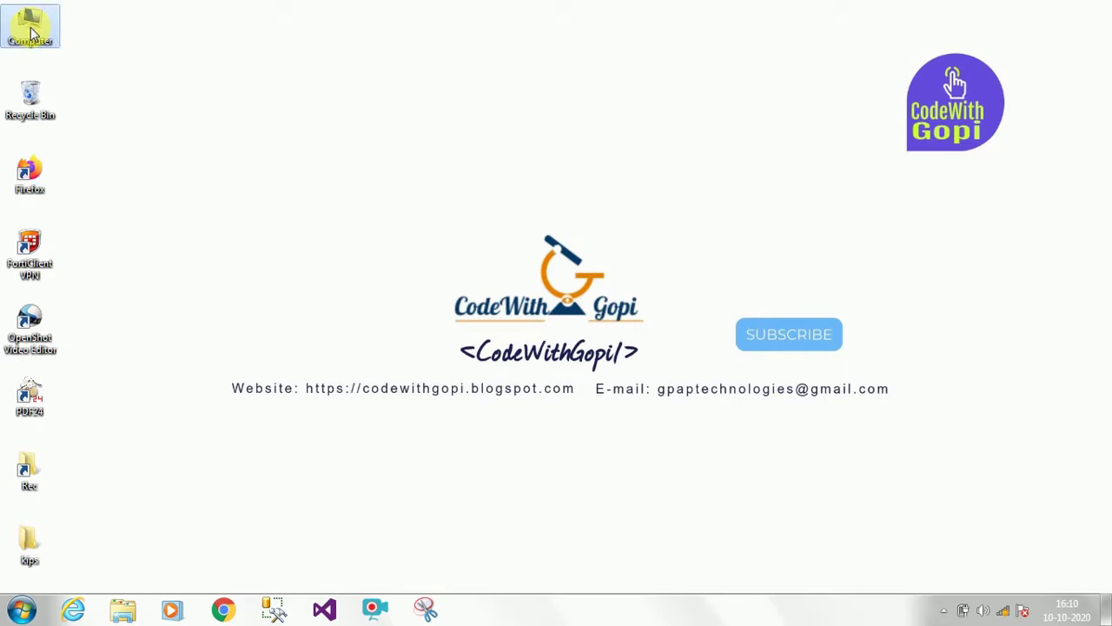
{"action": "double_click", "coordinate": [31, 33]}
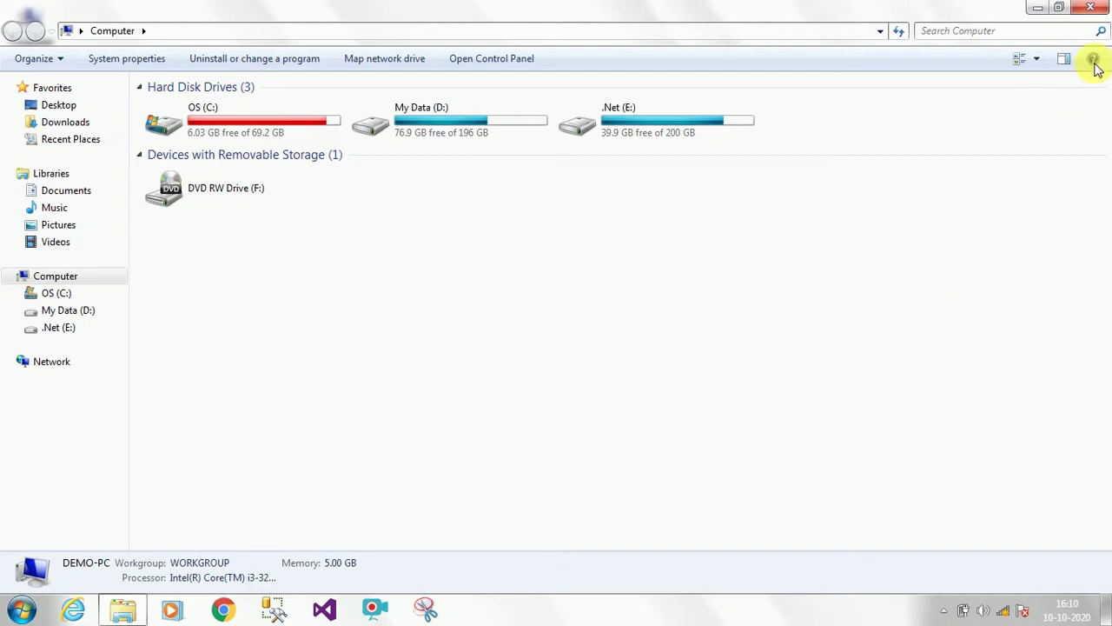
{"action": "left_click", "coordinate": [1092, 7]}
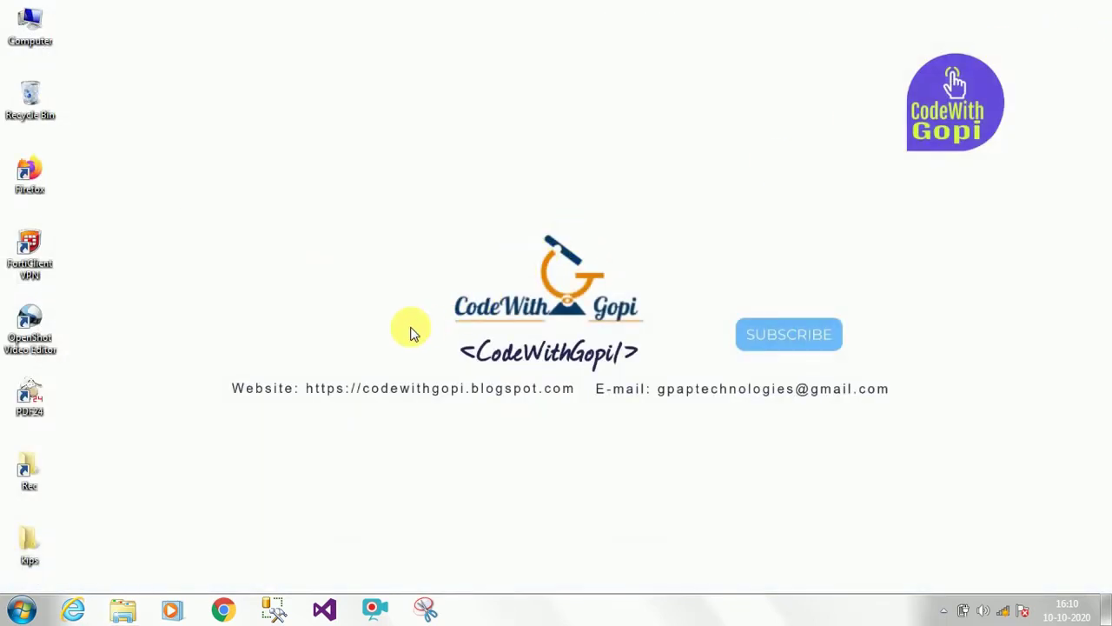
Launch Microsoft Office Word 2007 from the Start menu's Microsoft Office folder
{"action": "left_click", "coordinate": [21, 610]}
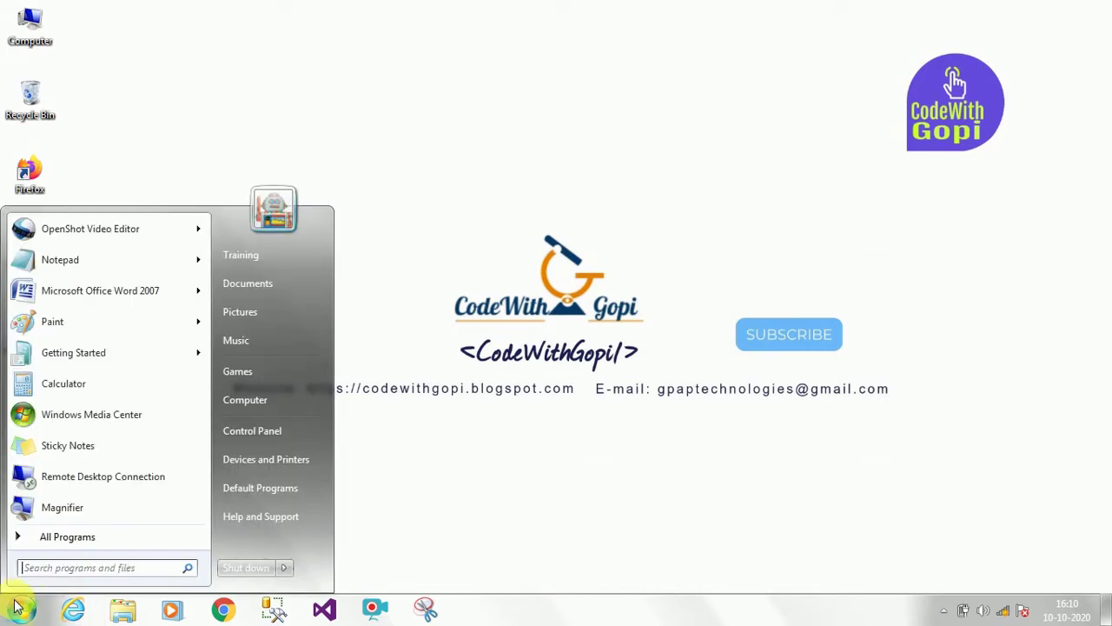
{"action": "left_click", "coordinate": [61, 539]}
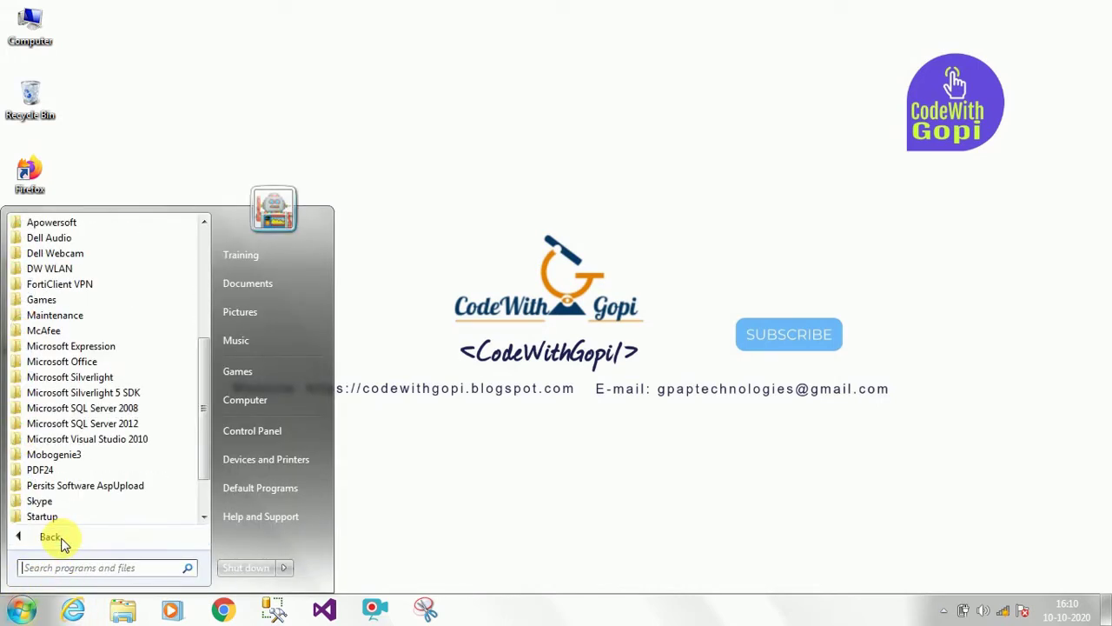
{"action": "left_click", "coordinate": [74, 361]}
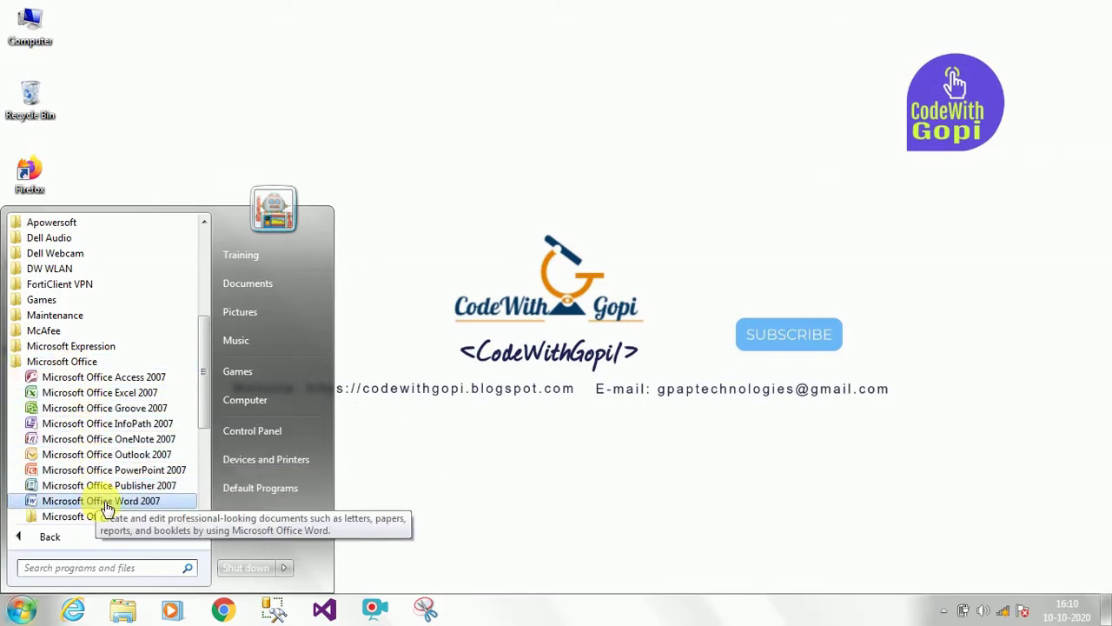
{"action": "left_click", "coordinate": [106, 504]}
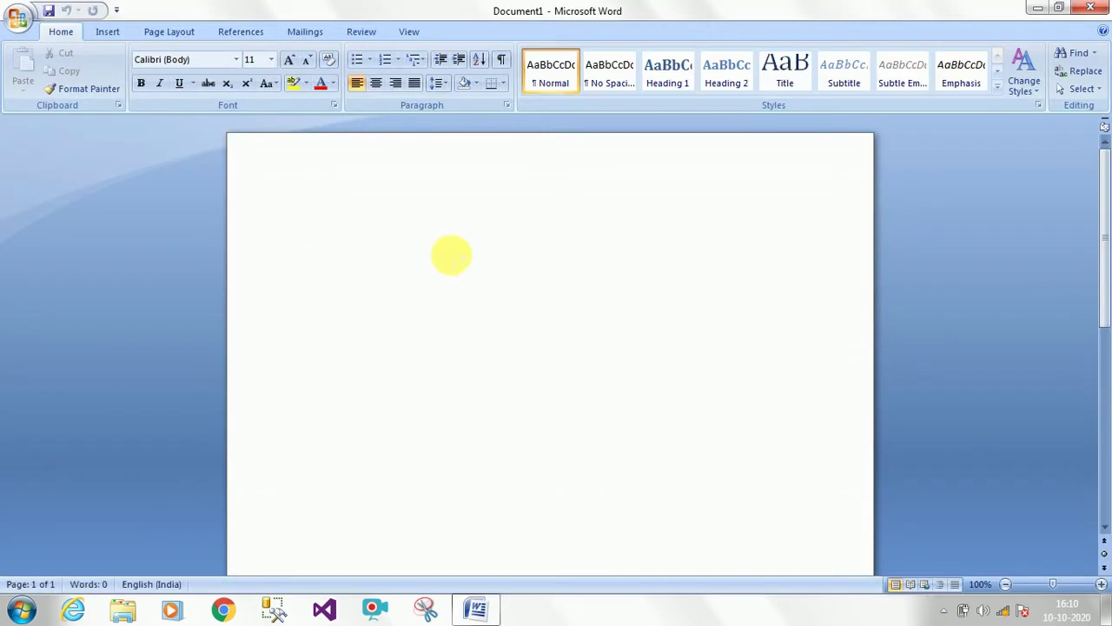
Set the blank page's font to Bold, size 50, in the Font dialog
{"action": "right_click", "coordinate": [461, 217]}
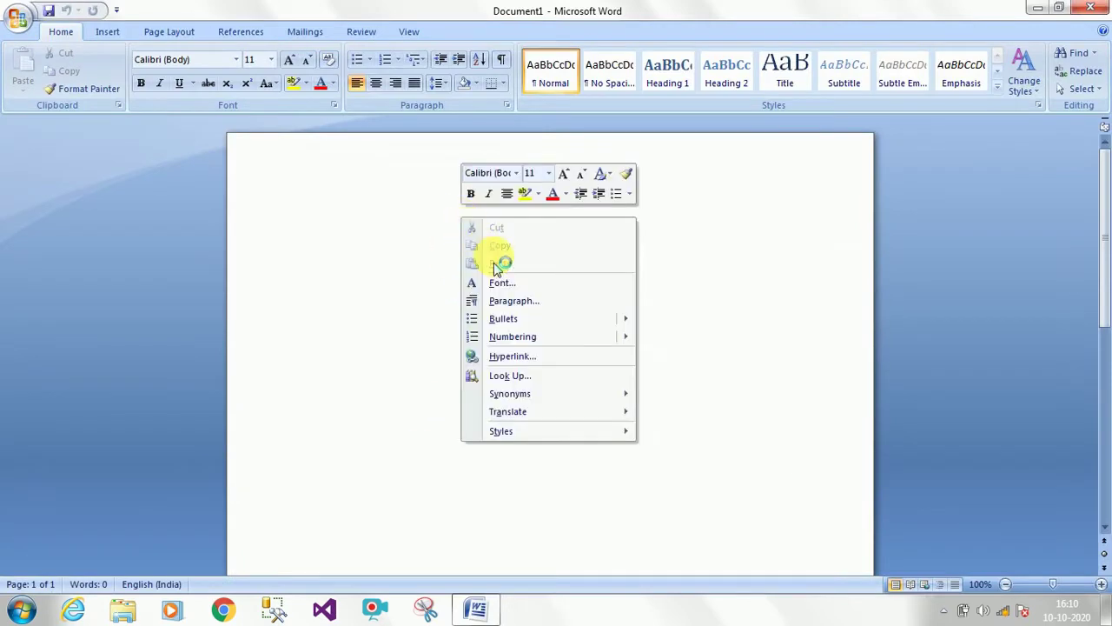
{"action": "left_click", "coordinate": [511, 292]}
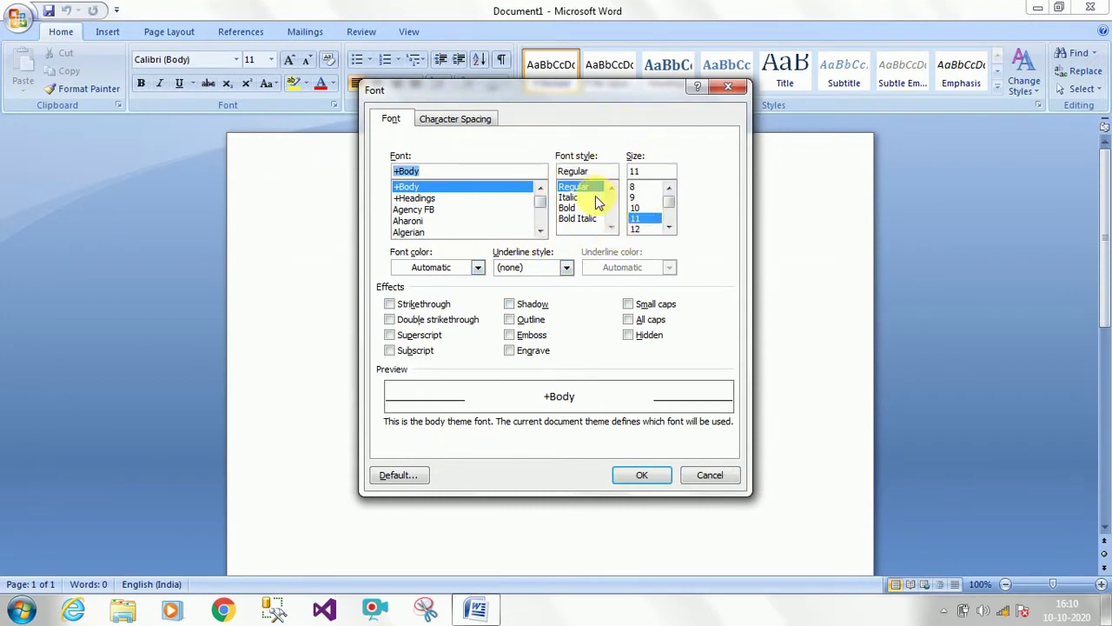
{"action": "left_click", "coordinate": [567, 209]}
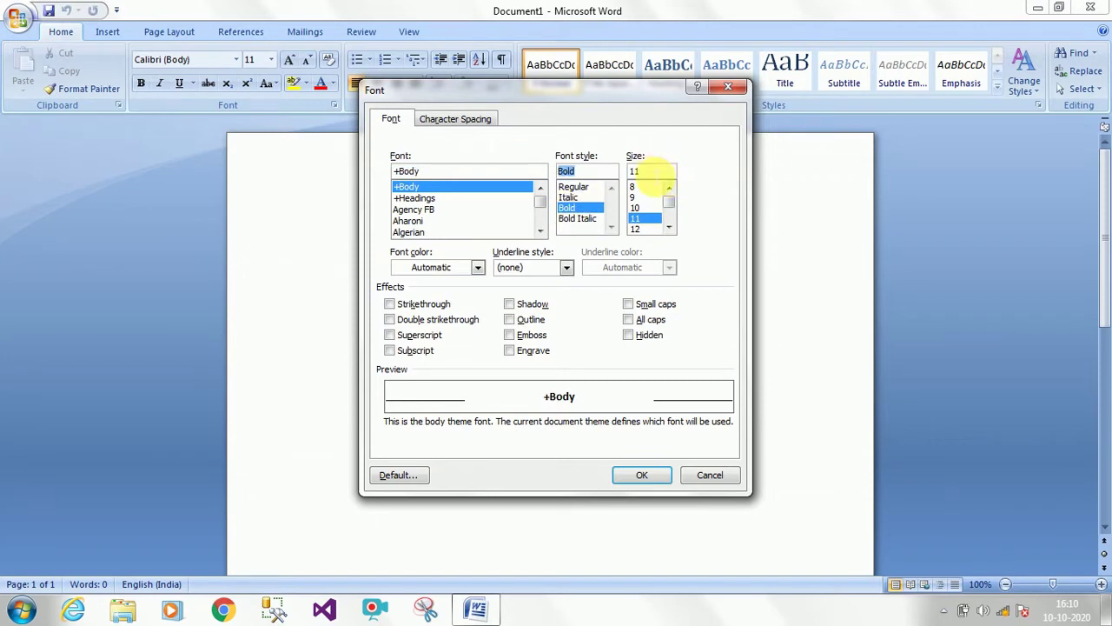
{"action": "key", "text": "BackSpace"}
{"action": "type", "text": "50"}
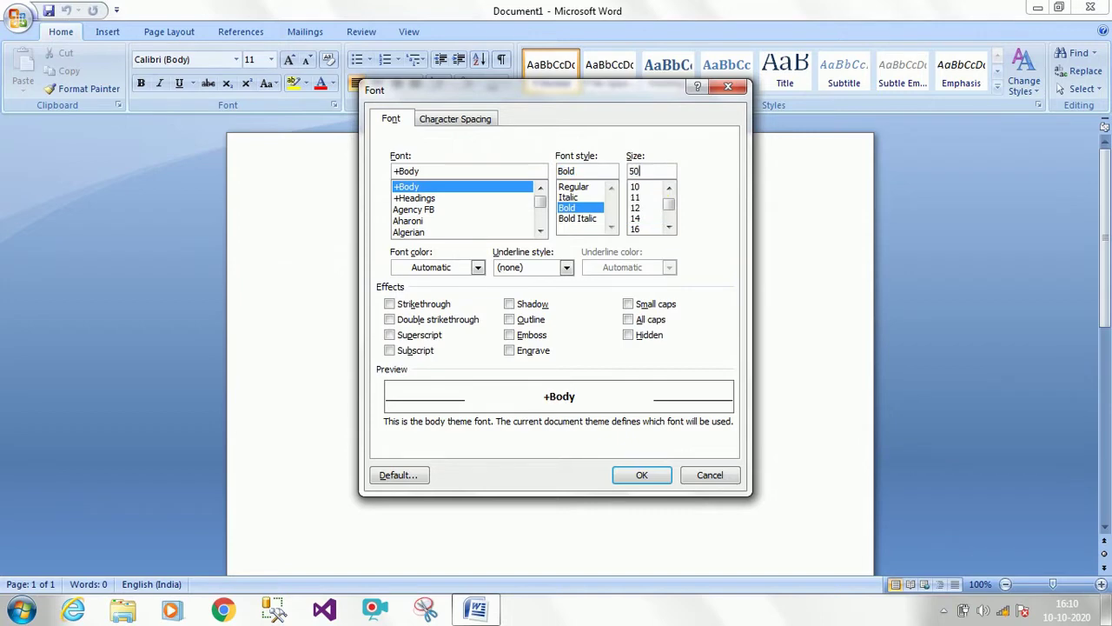
{"action": "left_click", "coordinate": [638, 478]}
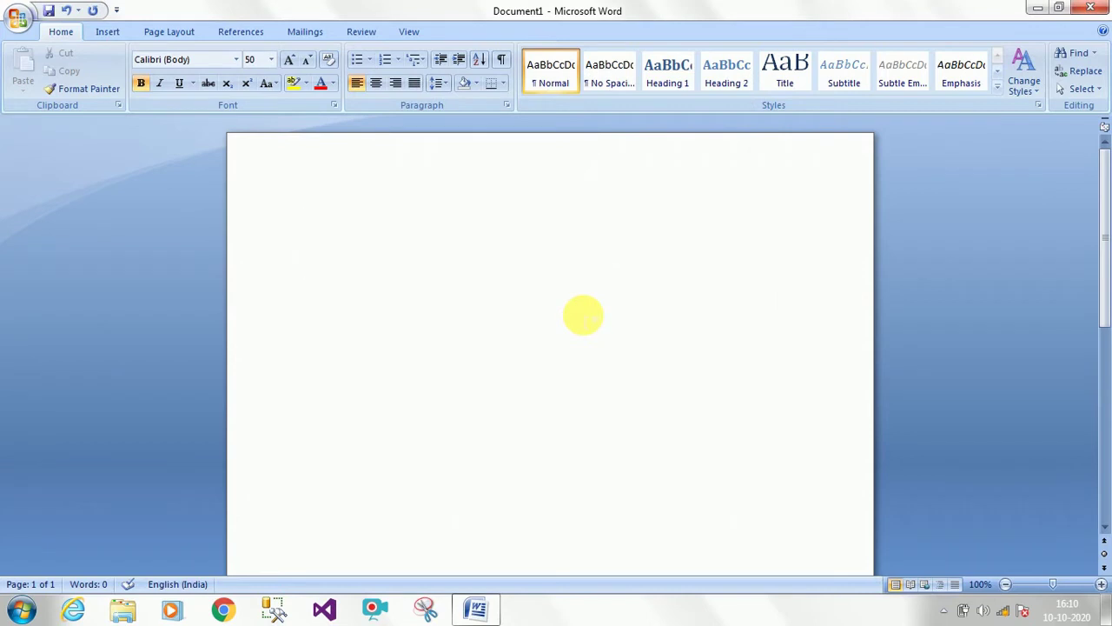
Type KIPS, knowledge, information, processing and system as separate lines
{"action": "key", "text": "Caps_Lock"}
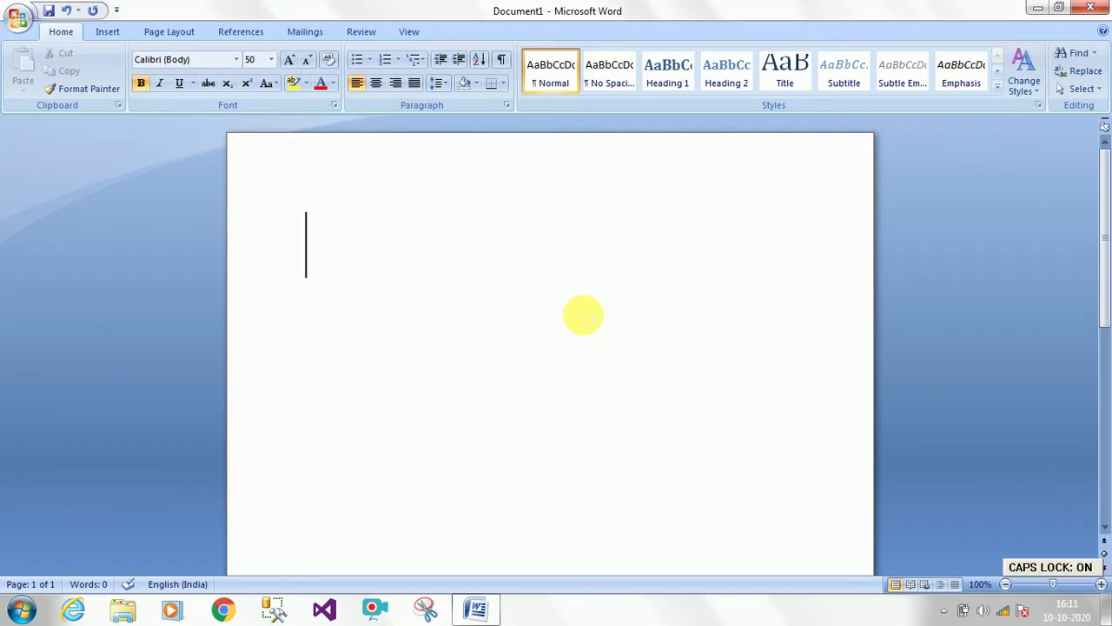
{"action": "type", "text": "K"}
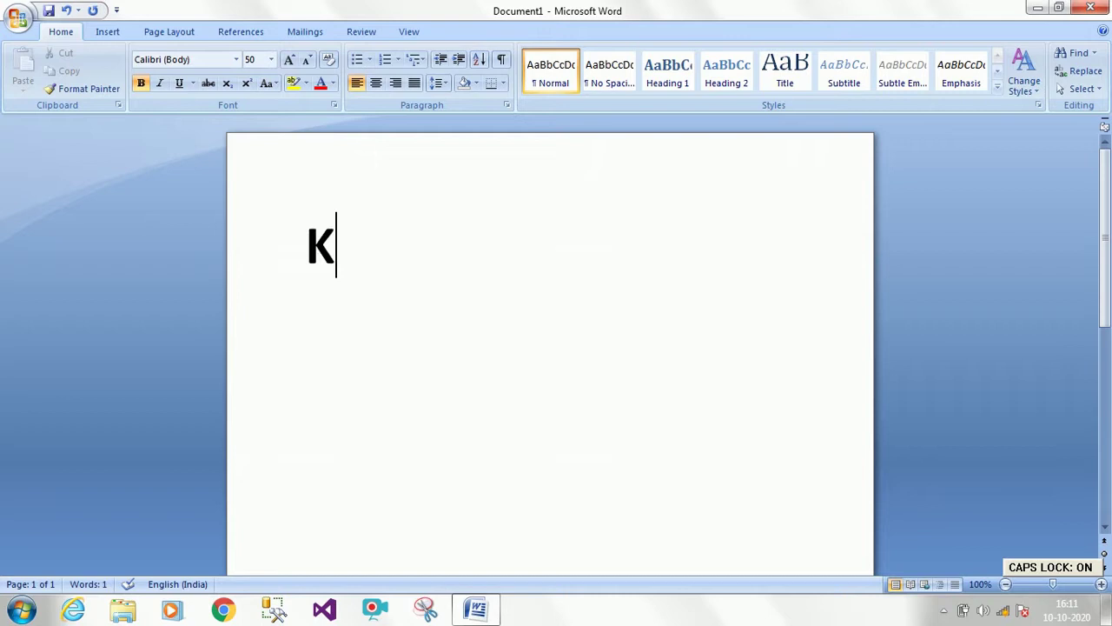
{"action": "type", "text": "IPS"}
{"action": "key", "text": "Caps_Lock"}
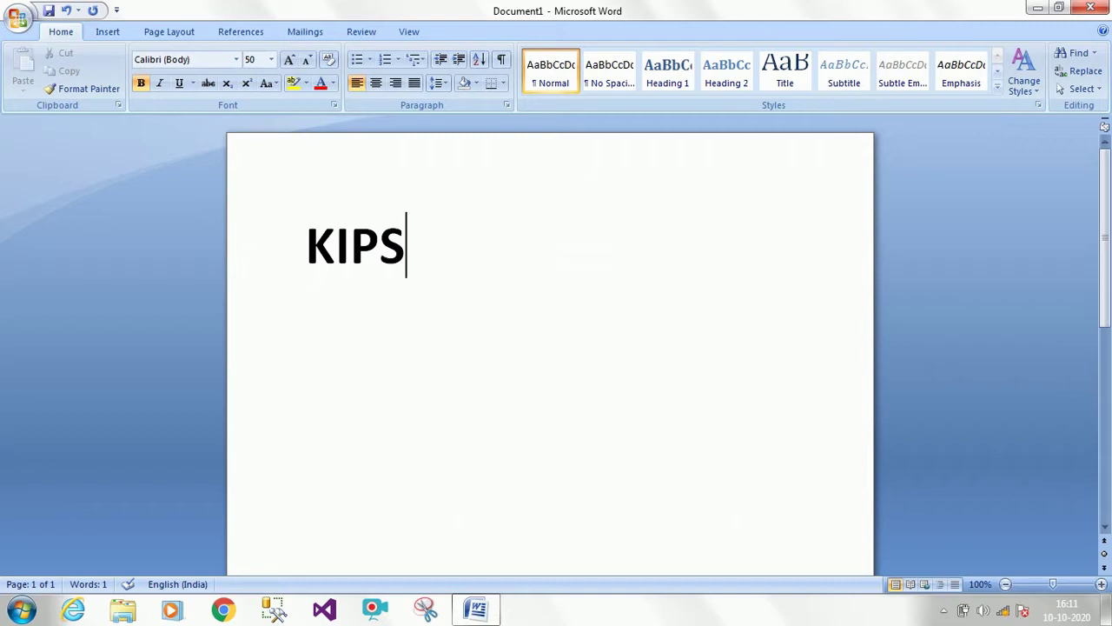
{"action": "key", "text": "Return"}
{"action": "type", "text": "k"}
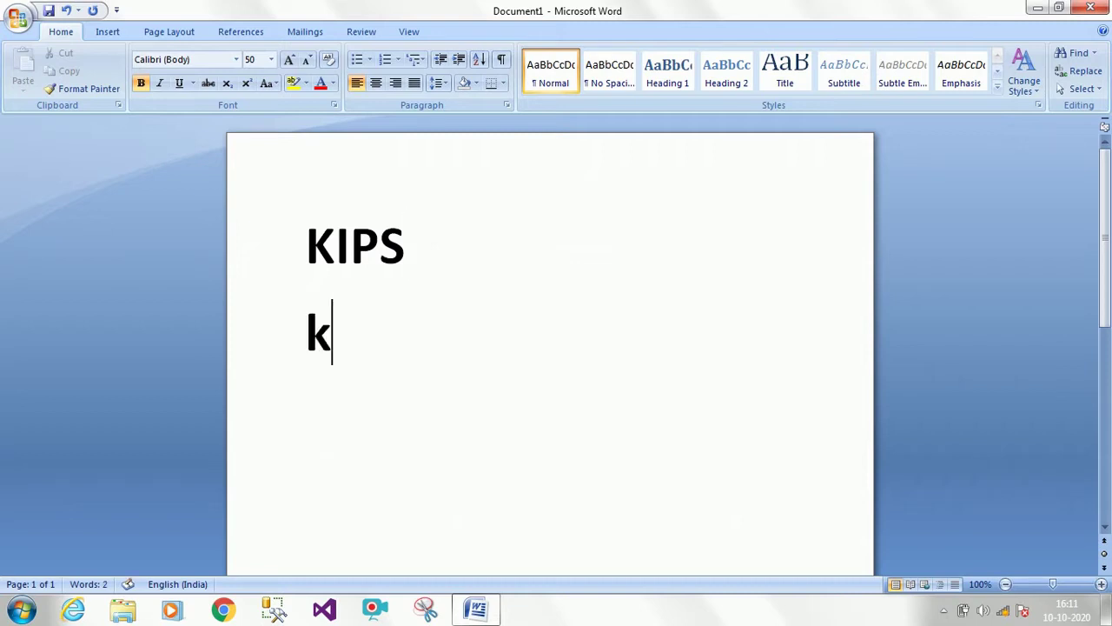
{"action": "type", "text": "n"}
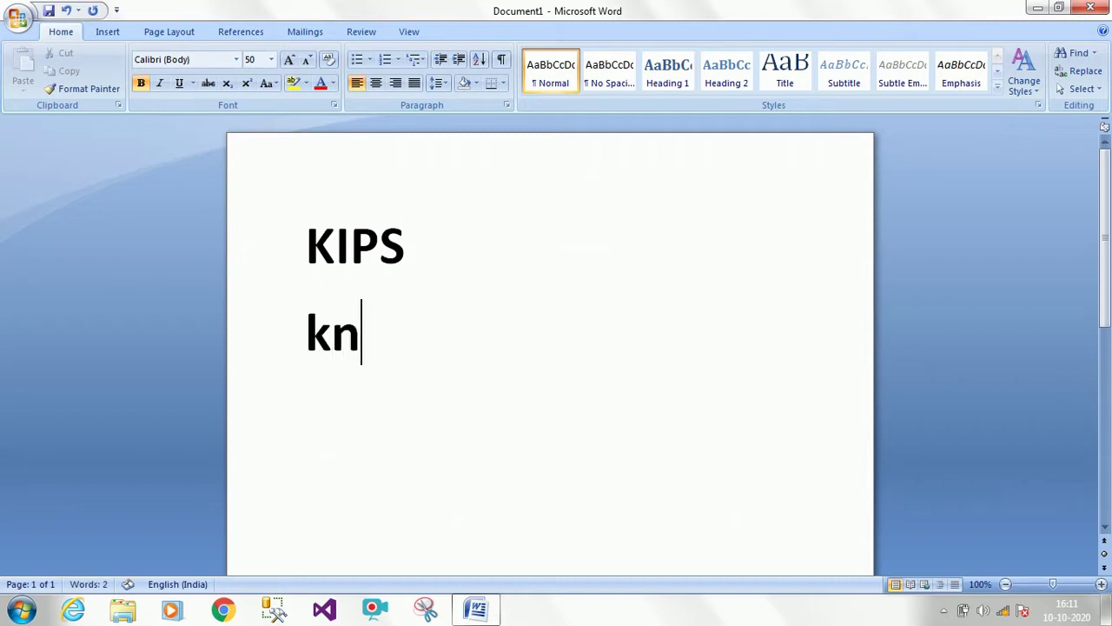
{"action": "type", "text": "owl"}
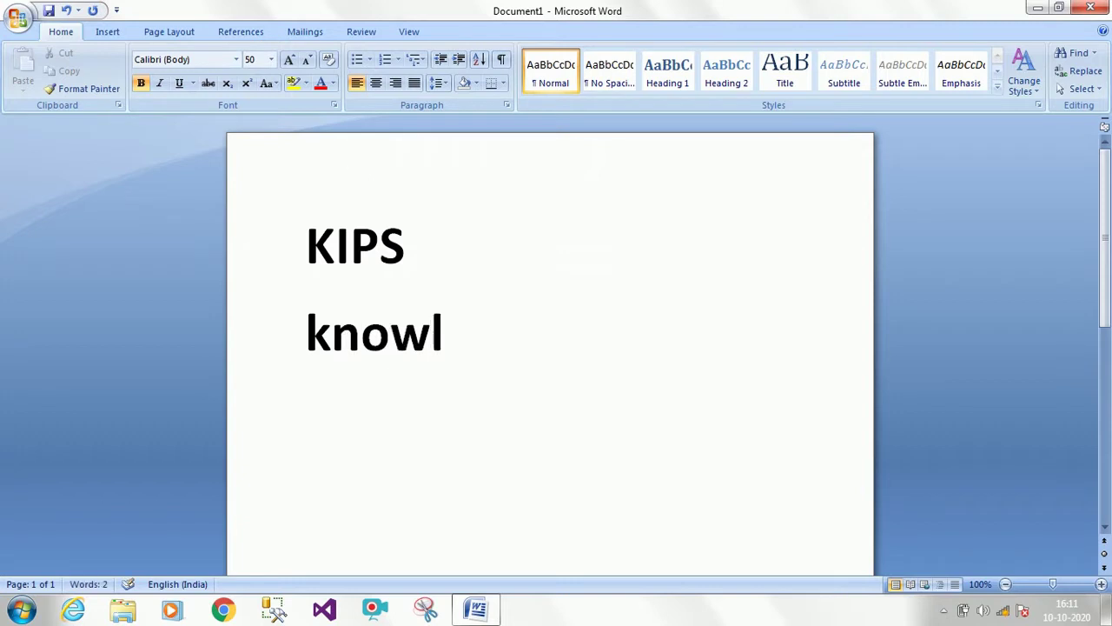
{"action": "type", "text": "edge "}
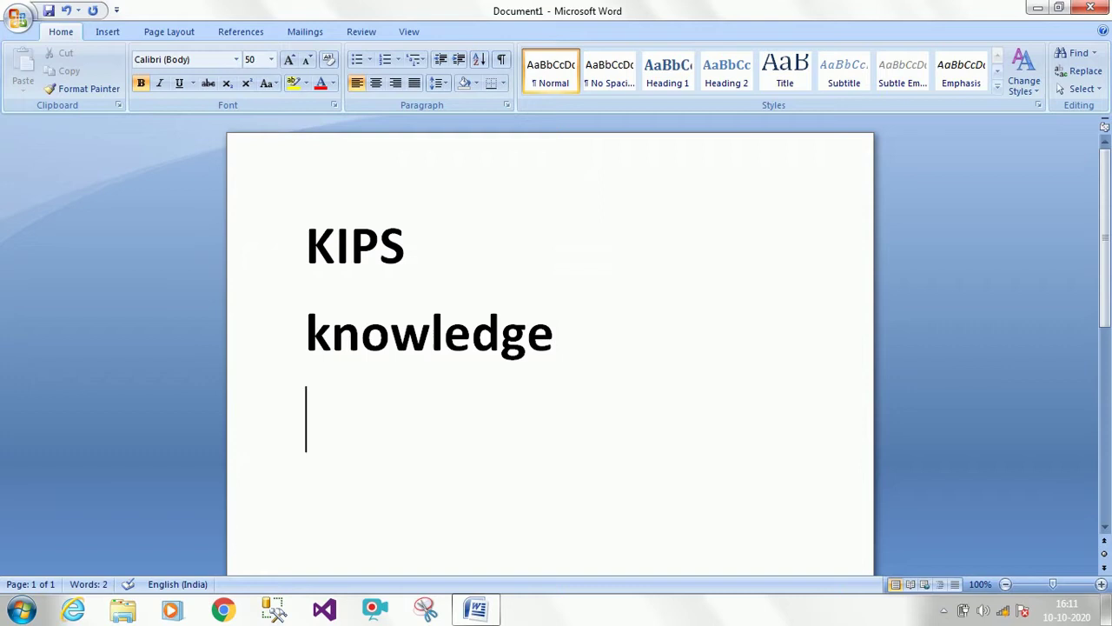
{"action": "type", "text": "in"}
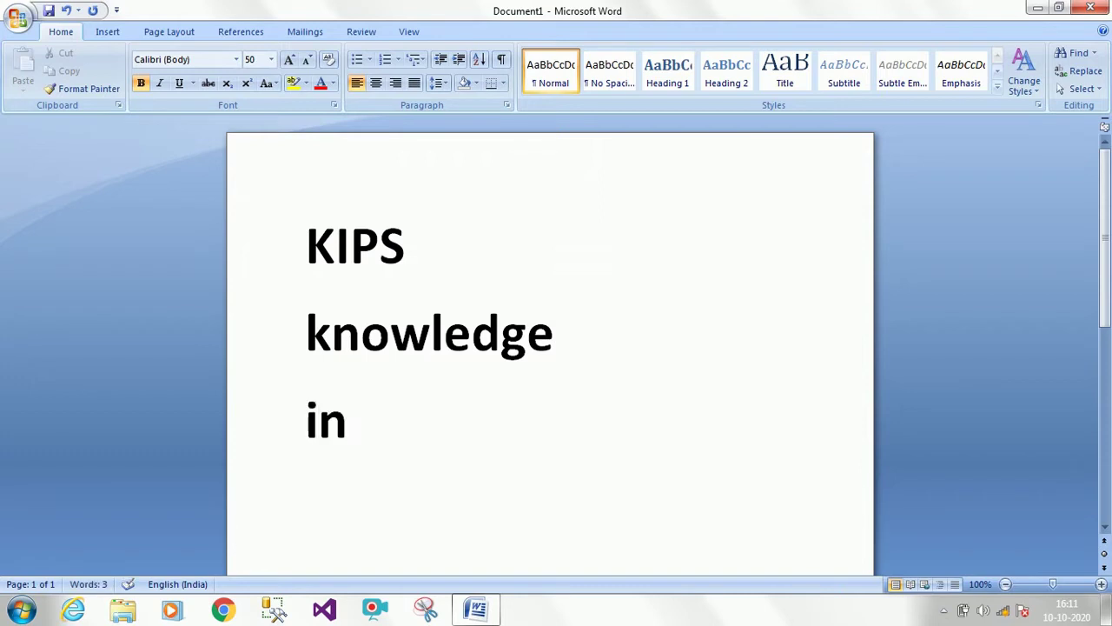
{"action": "type", "text": "for"}
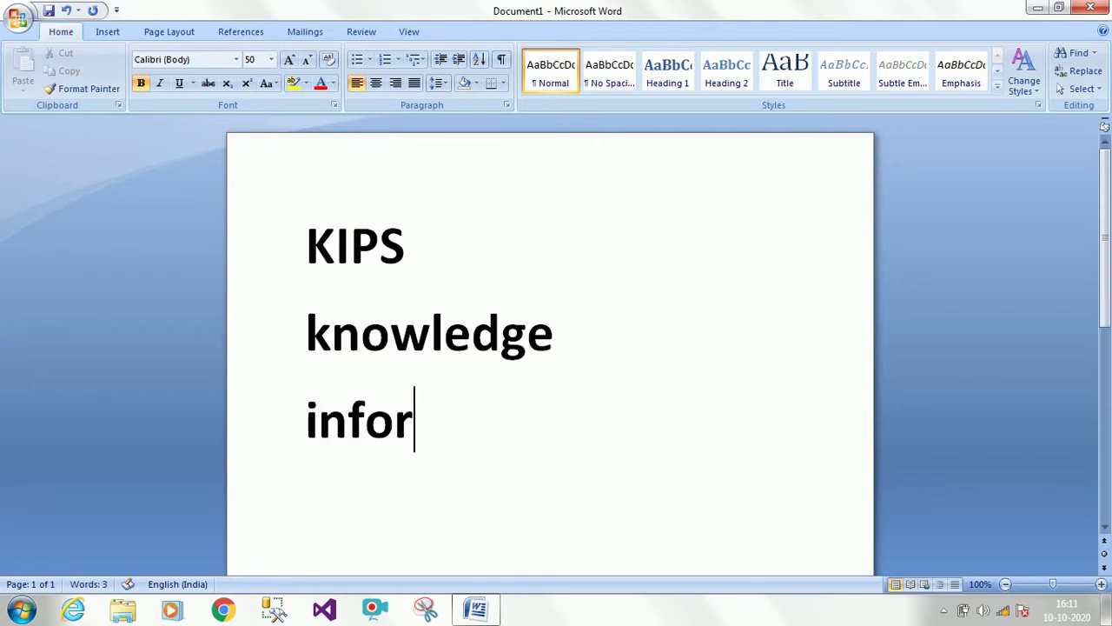
{"action": "type", "text": "ma"}
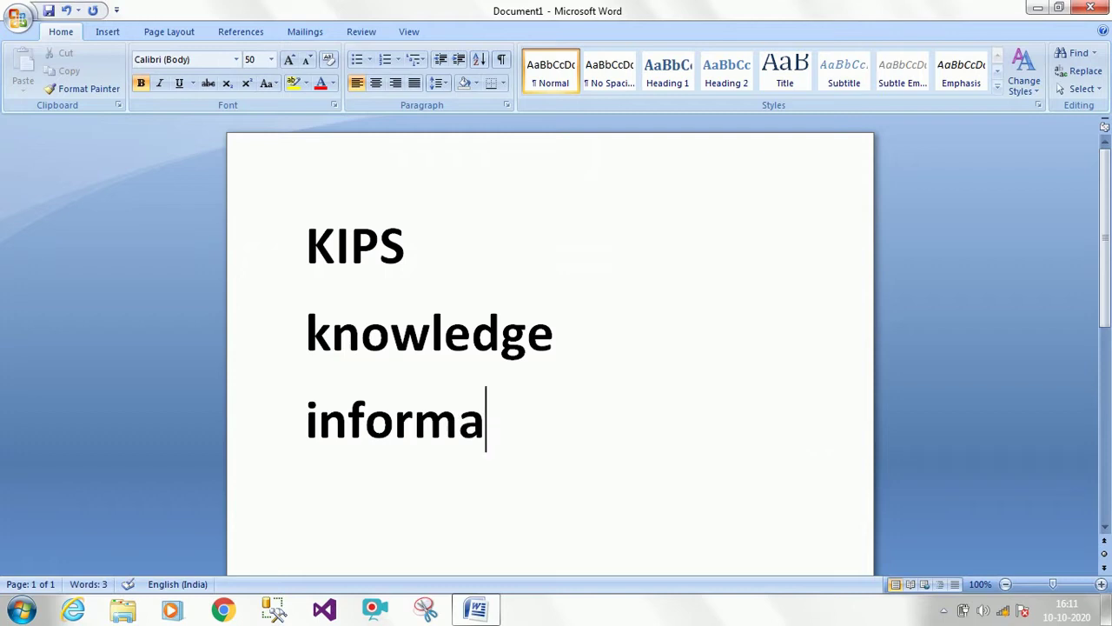
{"action": "type", "text": "tio"}
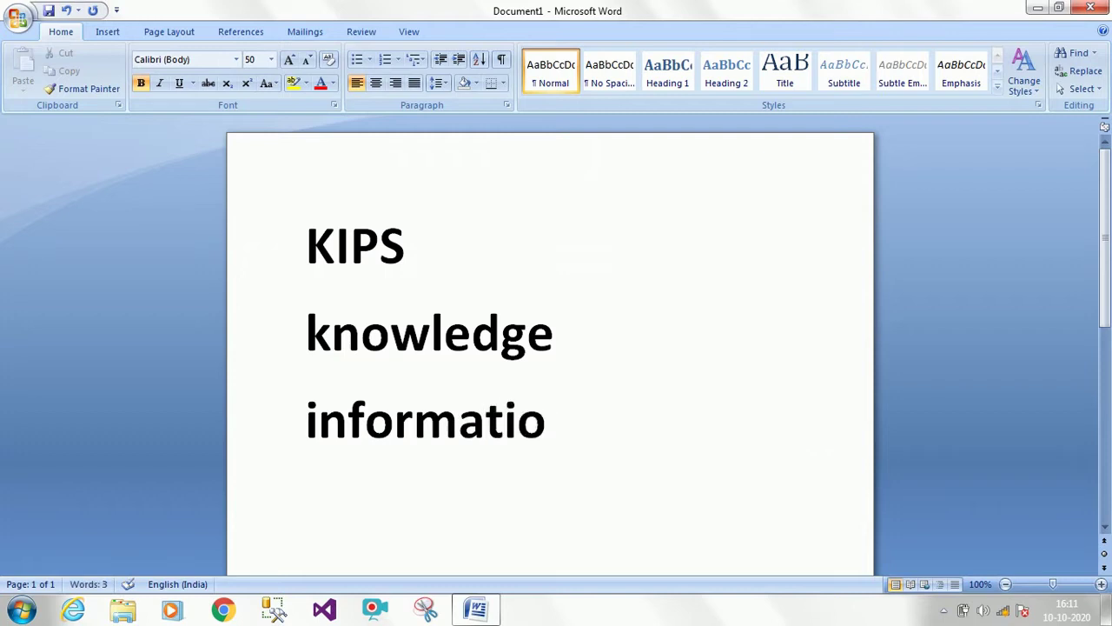
{"action": "type", "text": "n "}
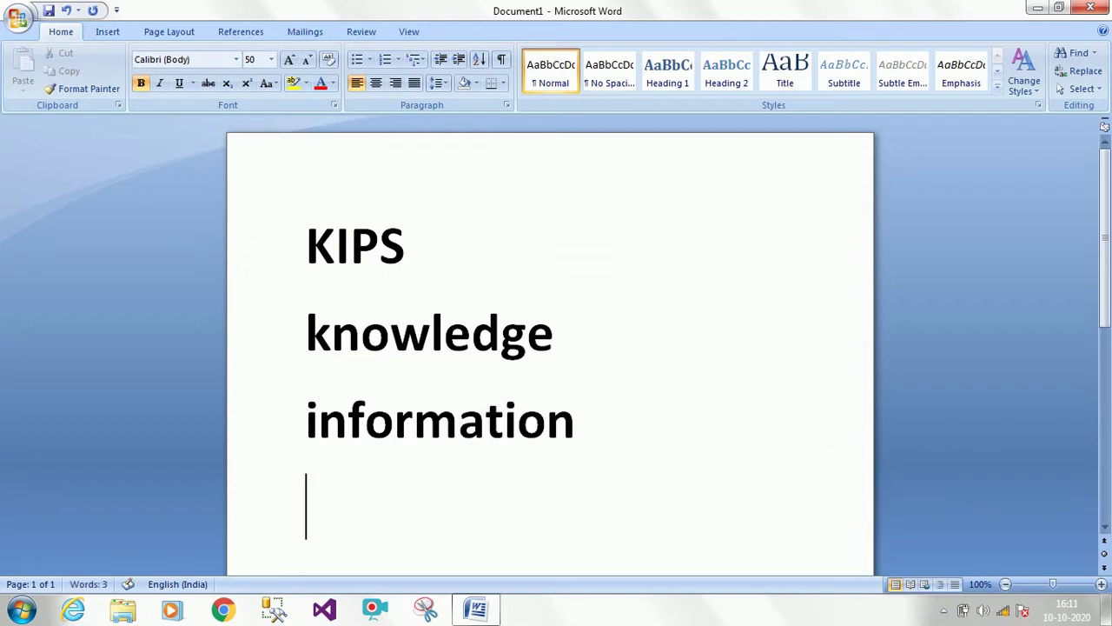
{"action": "type", "text": "pr"}
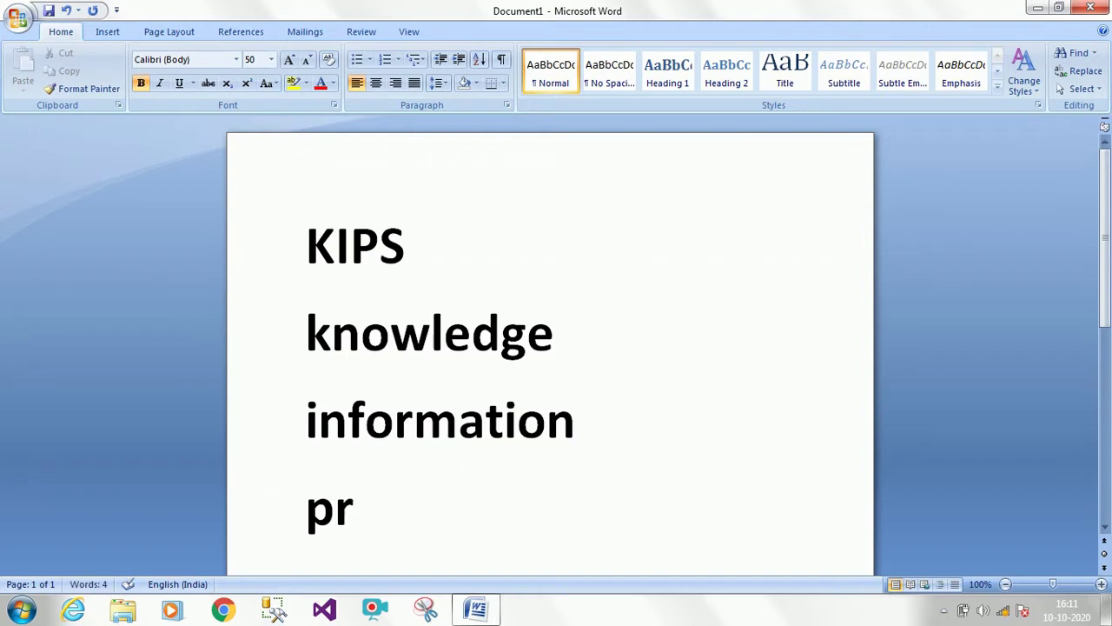
{"action": "type", "text": "oce"}
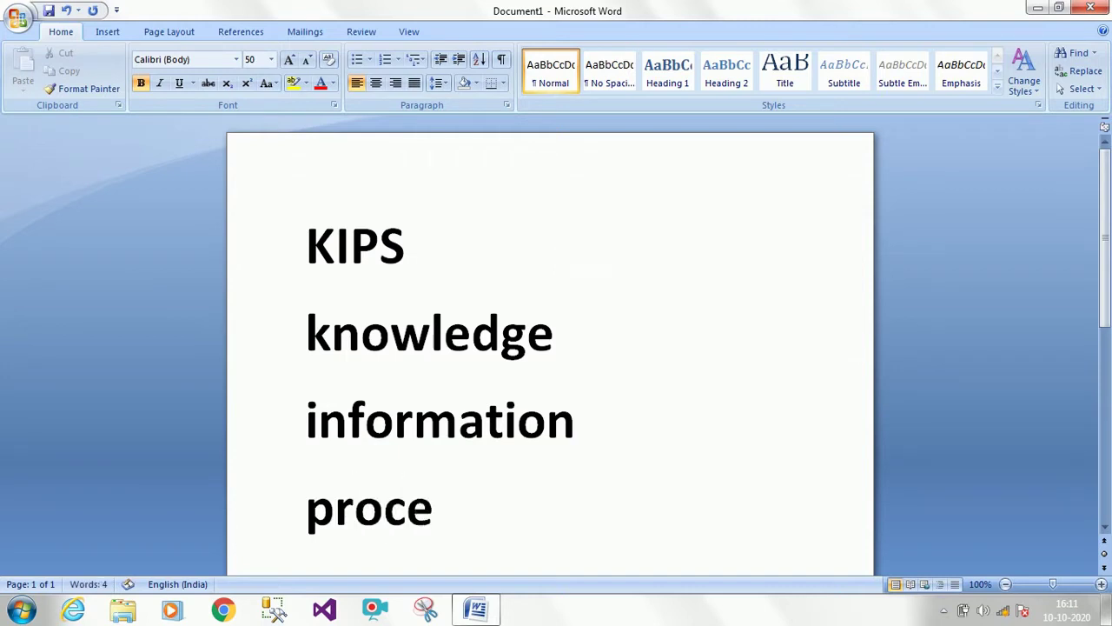
{"action": "type", "text": "ssing"}
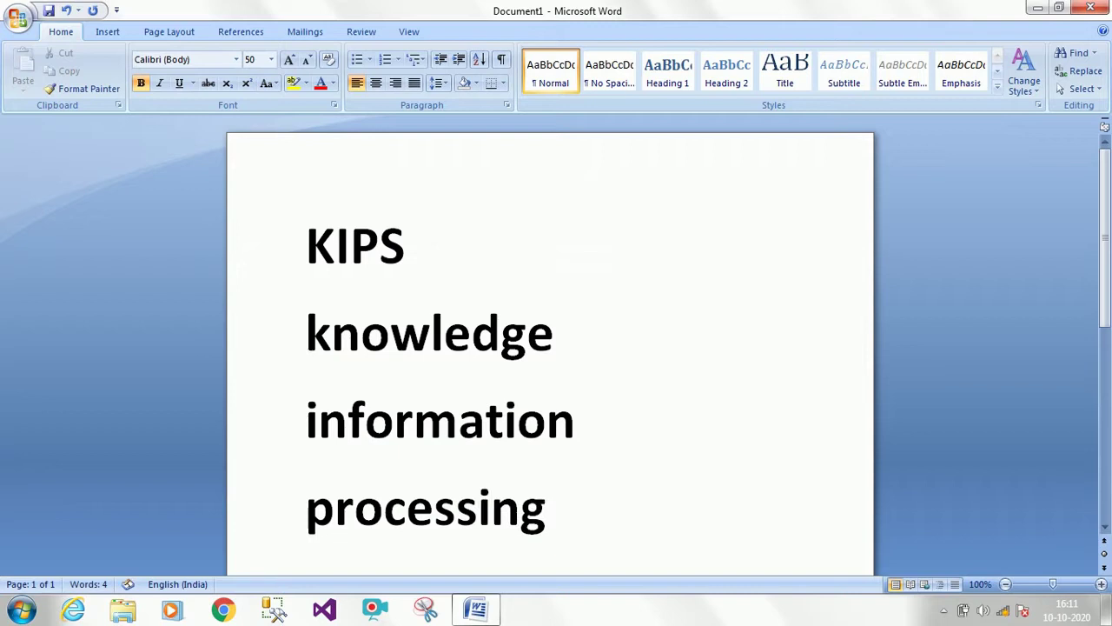
{"action": "key", "text": "Return"}
{"action": "type", "text": "s"}
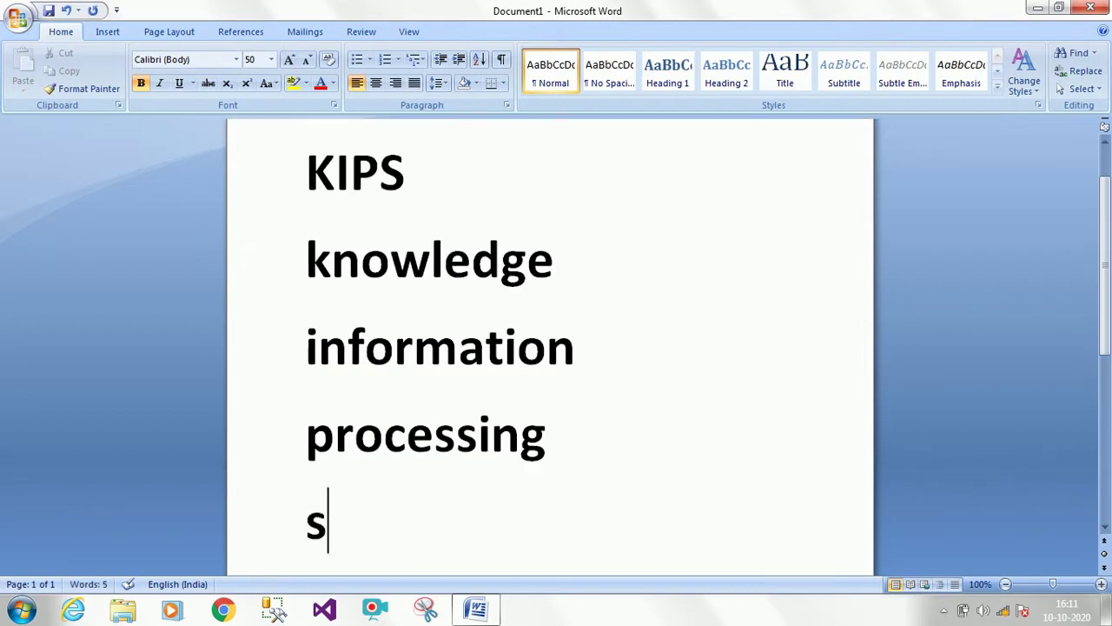
{"action": "type", "text": "yst"}
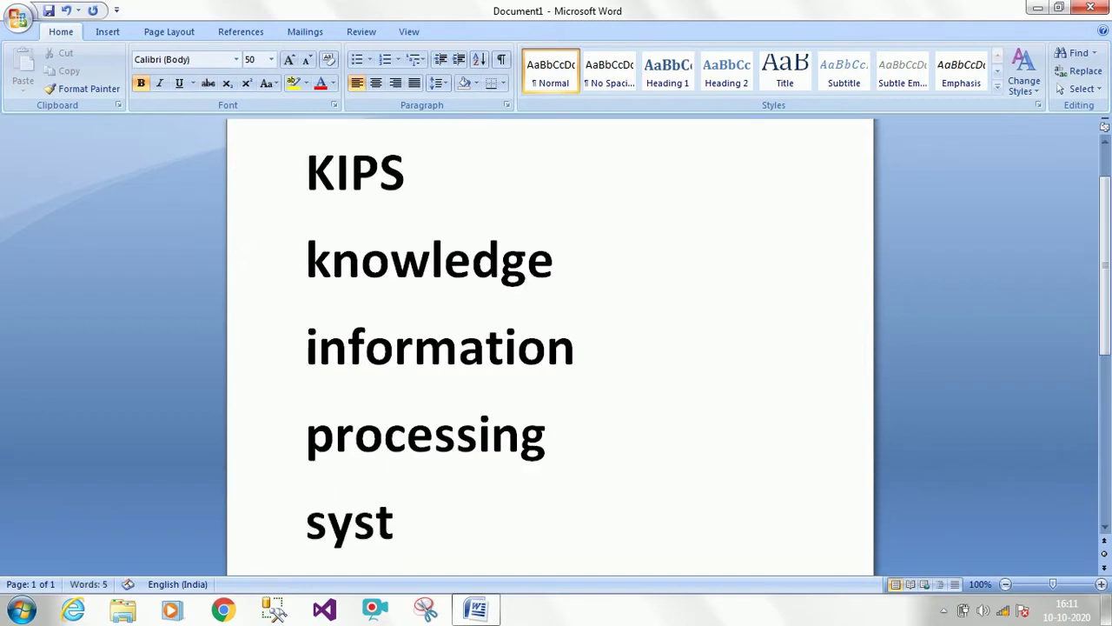
{"action": "type", "text": "em"}
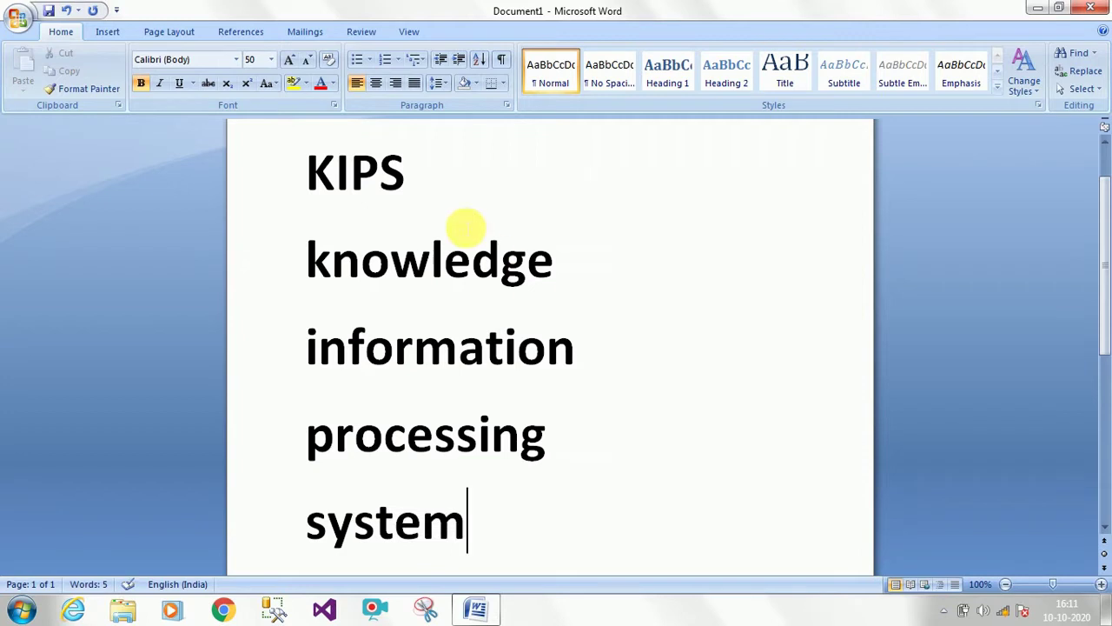
Save the document as KIPS1 in Documents and close Word
{"action": "left_click", "coordinate": [17, 14]}
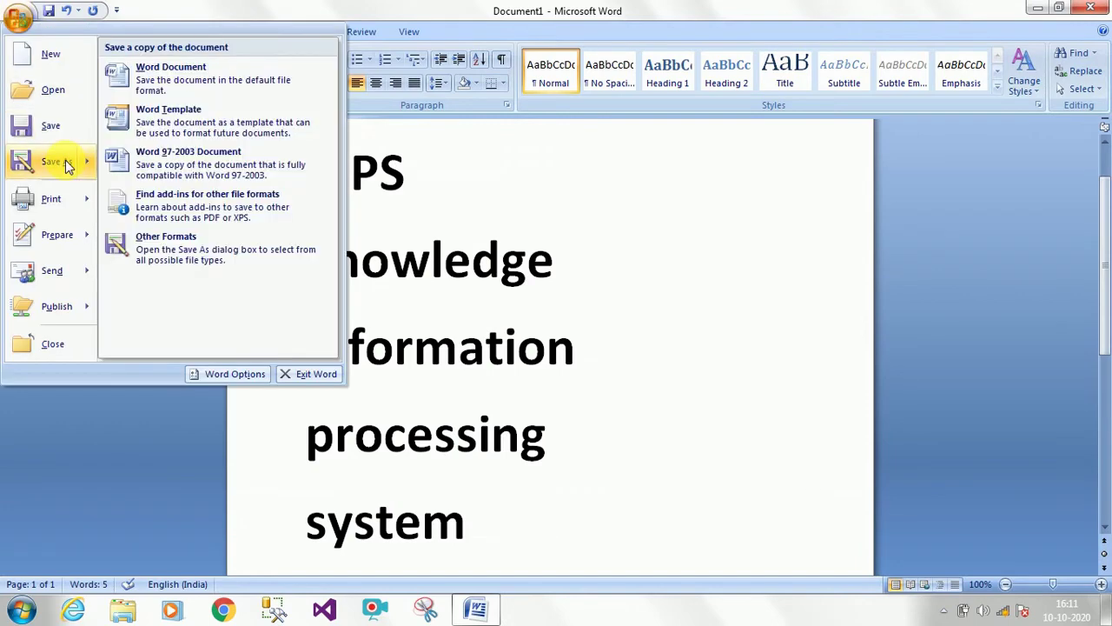
{"action": "left_click", "coordinate": [63, 161]}
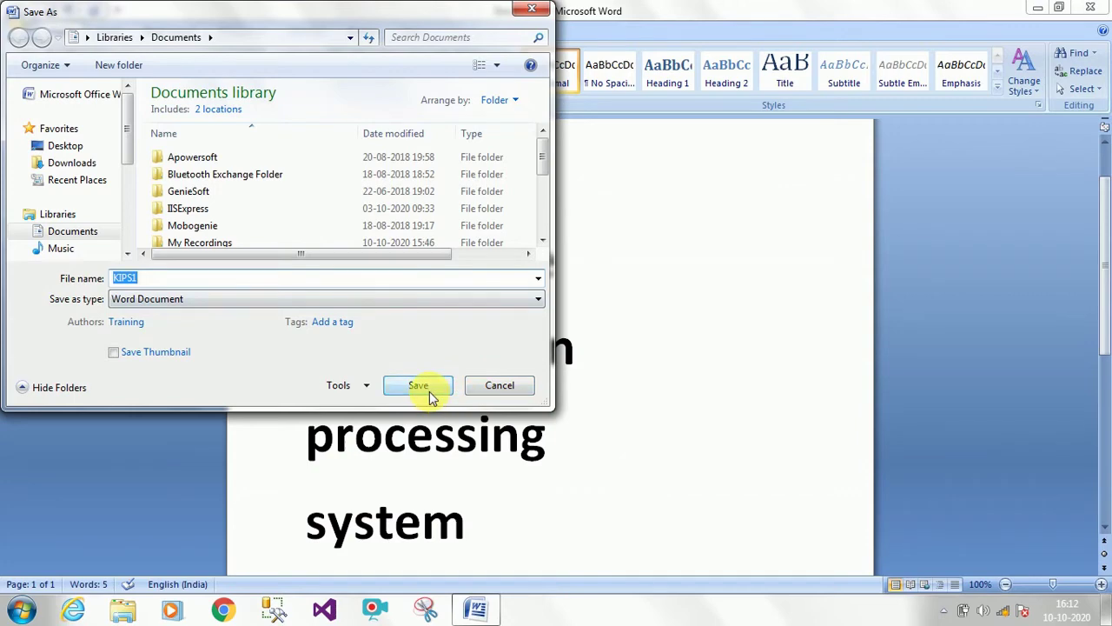
{"action": "left_click", "coordinate": [429, 391]}
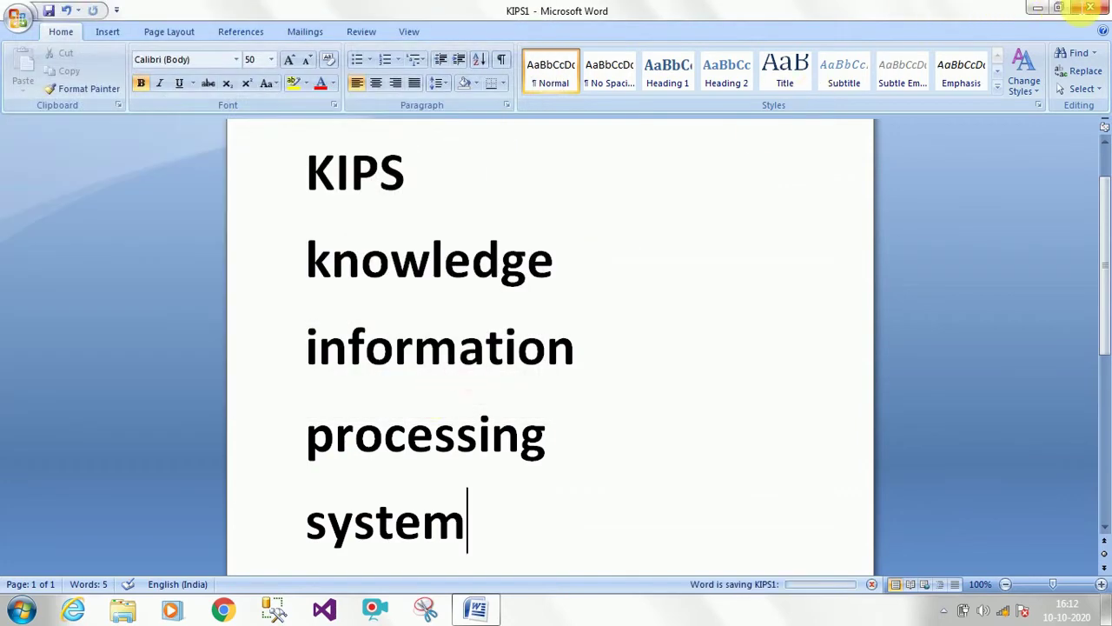
{"action": "left_click", "coordinate": [1090, 7]}
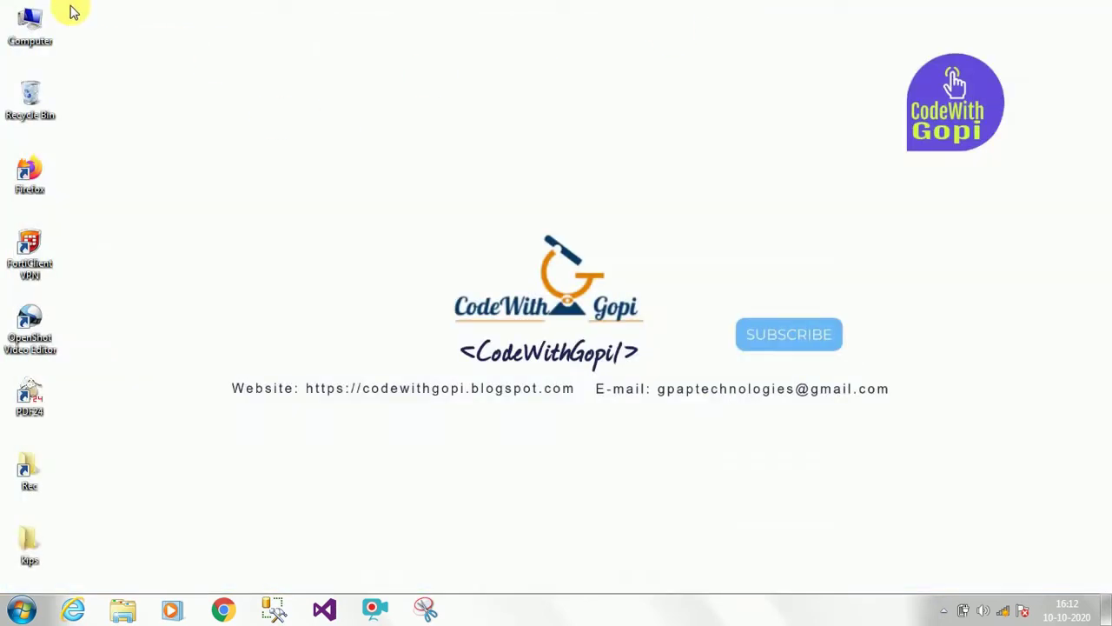
{"action": "double_click", "coordinate": [42, 29]}
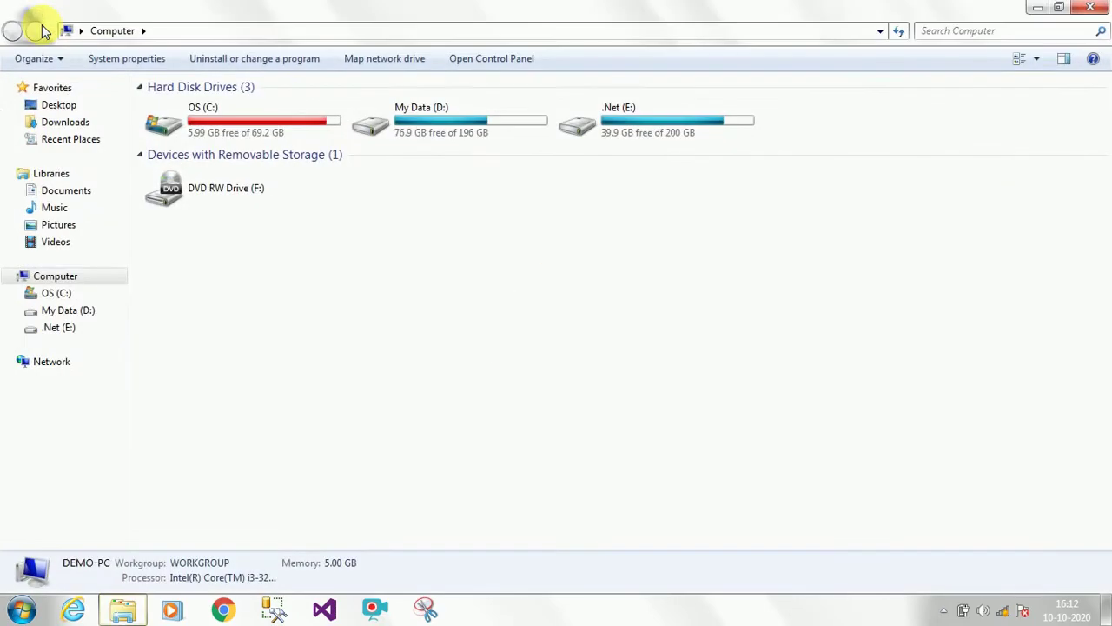
{"action": "left_click", "coordinate": [88, 193]}
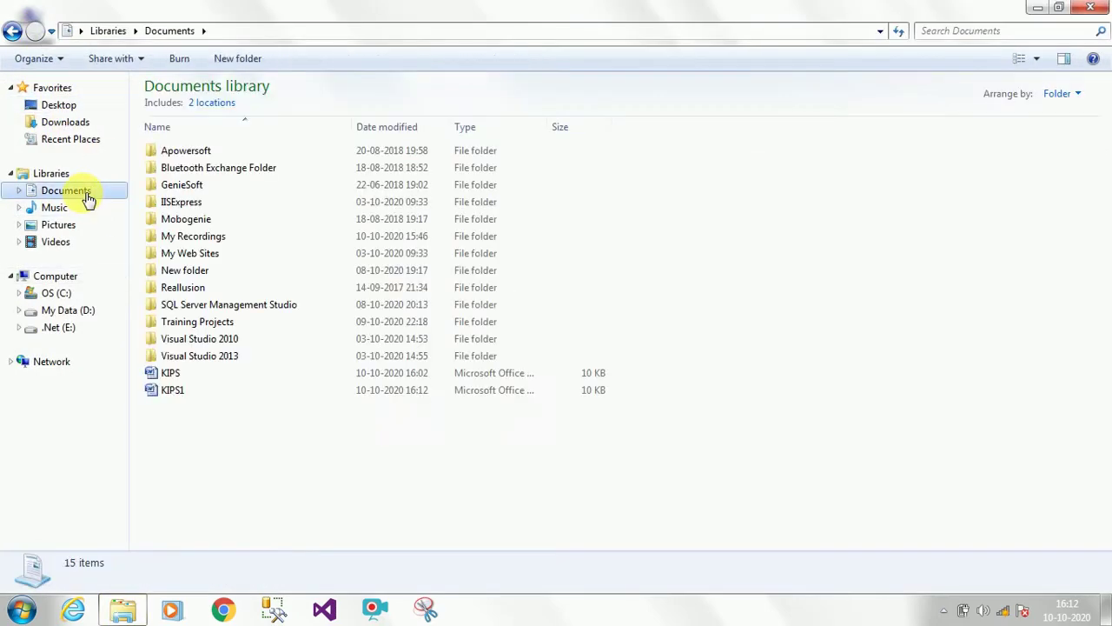
{"action": "double_click", "coordinate": [189, 390]}
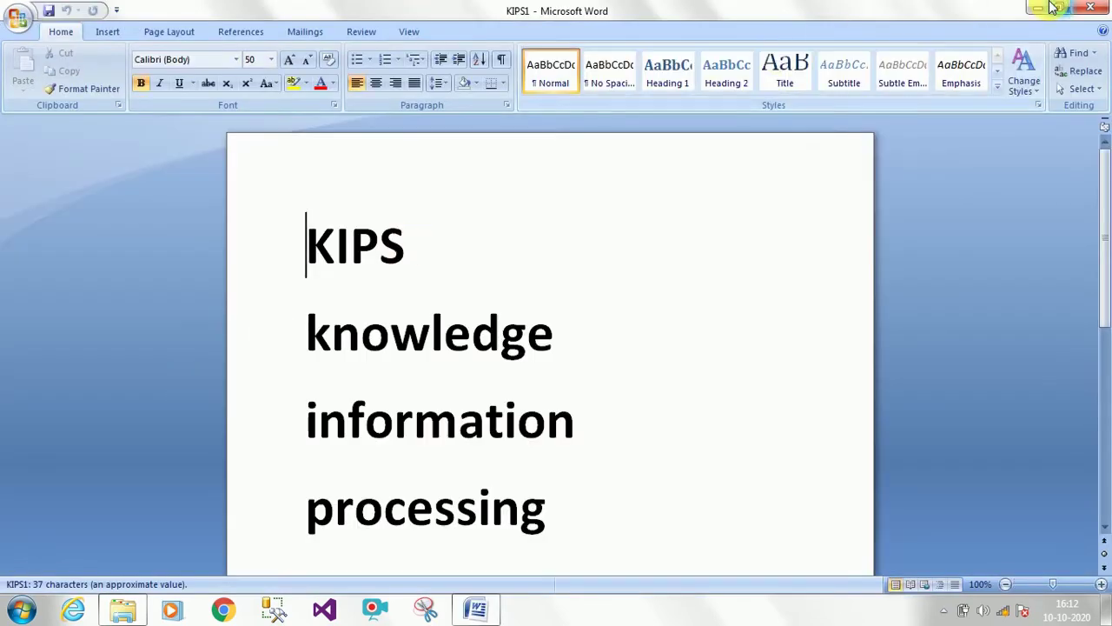
{"action": "left_click", "coordinate": [1102, 7]}
{"action": "left_click", "coordinate": [1100, 7]}
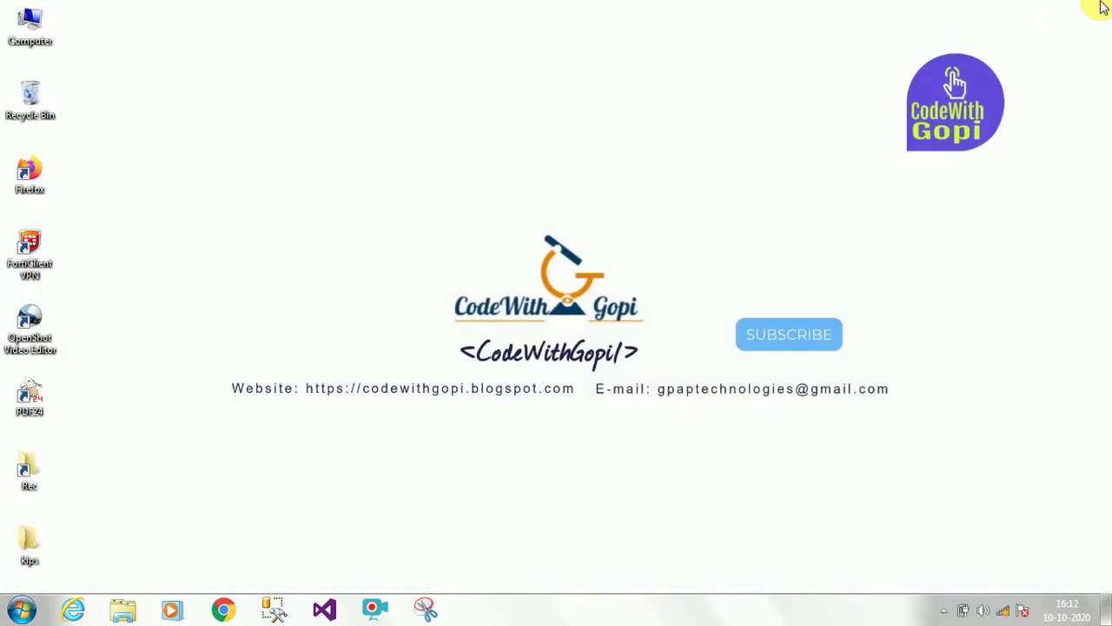
Create a desktop folder named KIPS1 and move it to the top-left corner
{"action": "right_click", "coordinate": [658, 246]}
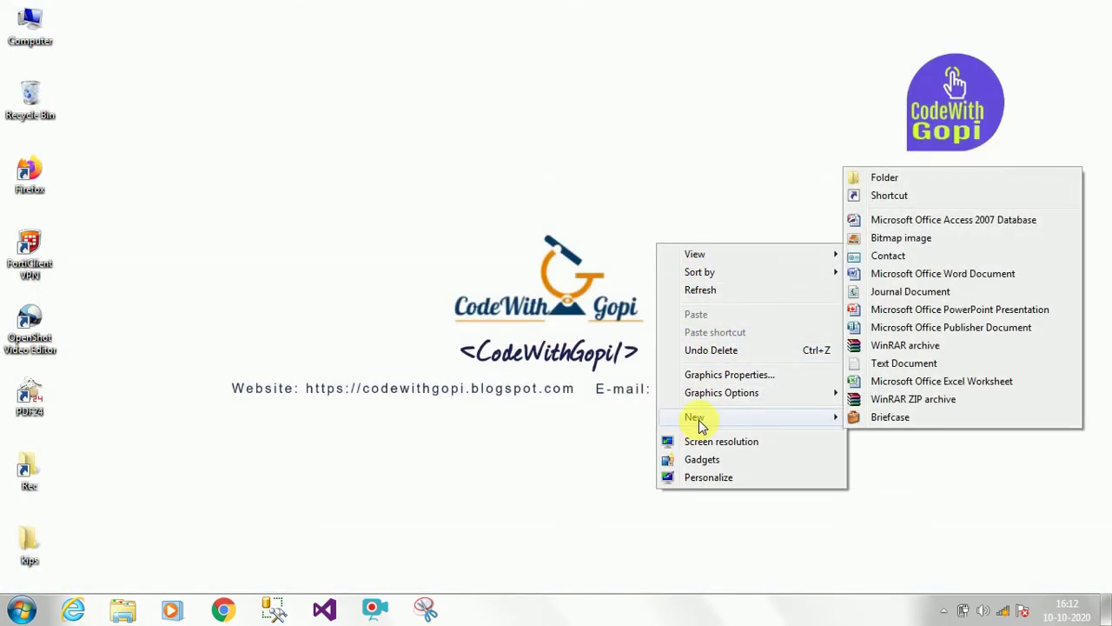
{"action": "mouse_move", "coordinate": [694, 417]}
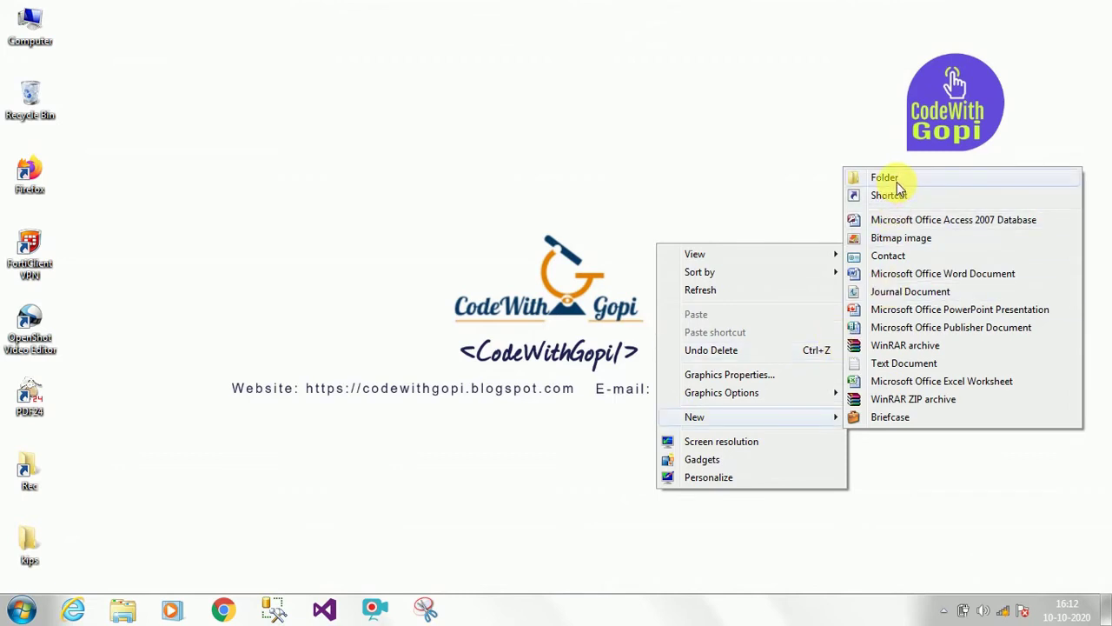
{"action": "left_click", "coordinate": [898, 185]}
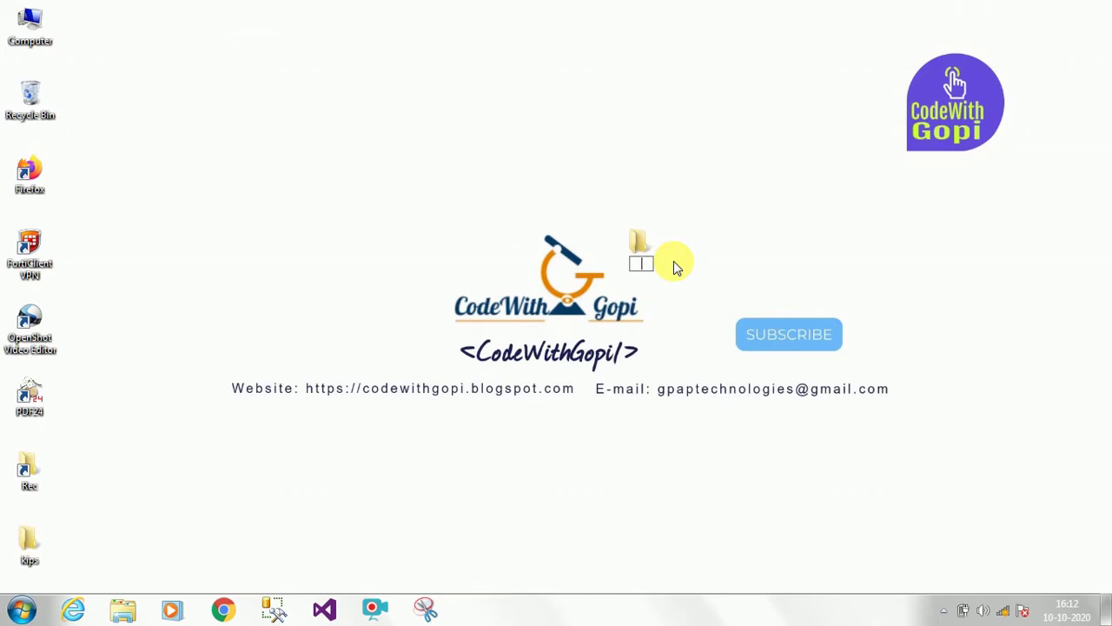
{"action": "key", "text": "Caps_Lock"}
{"action": "type", "text": "KIPS1"}
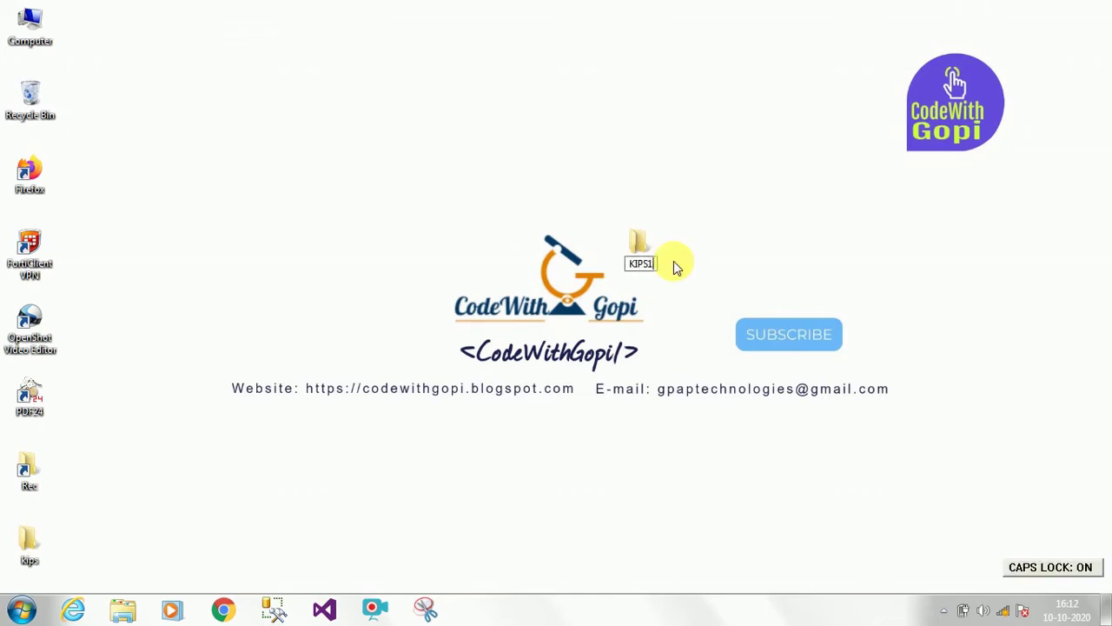
{"action": "key", "text": "Caps_Lock"}
{"action": "key", "text": "Return"}
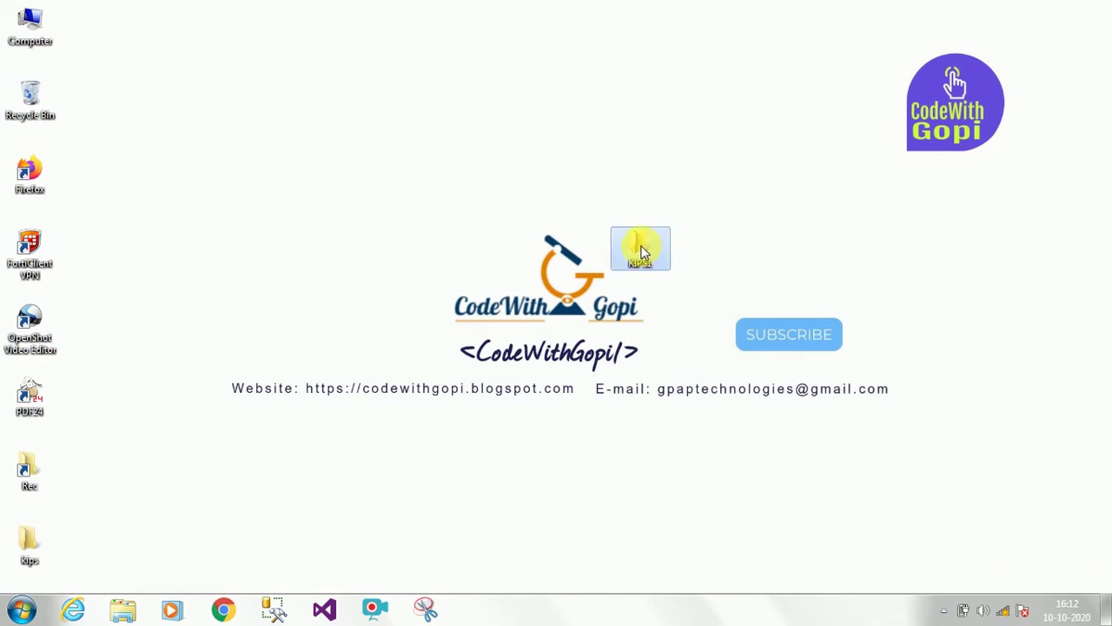
{"action": "mouse_move", "coordinate": [642, 246]}
{"action": "left_mouse_down"}
{"action": "mouse_move", "coordinate": [376, 313]}
{"action": "mouse_move", "coordinate": [121, 54]}
{"action": "mouse_move", "coordinate": [119, 74]}
{"action": "left_mouse_up"}
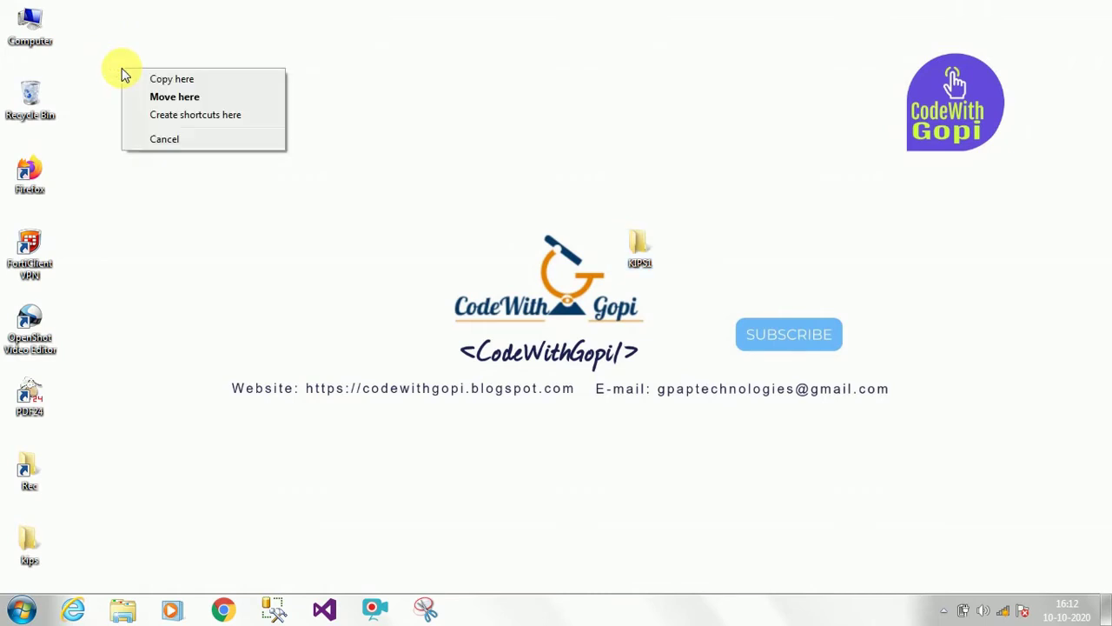
{"action": "left_click", "coordinate": [149, 98]}
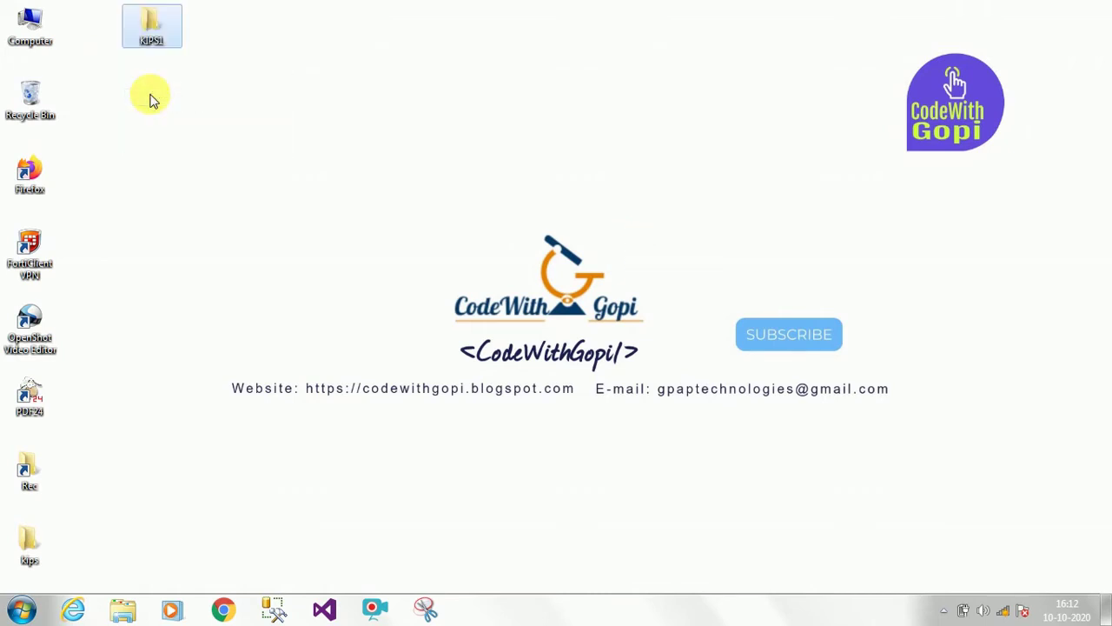
Send the KIPS1 document in Documents to the desktop as a shortcut, then close the window
{"action": "double_click", "coordinate": [169, 36]}
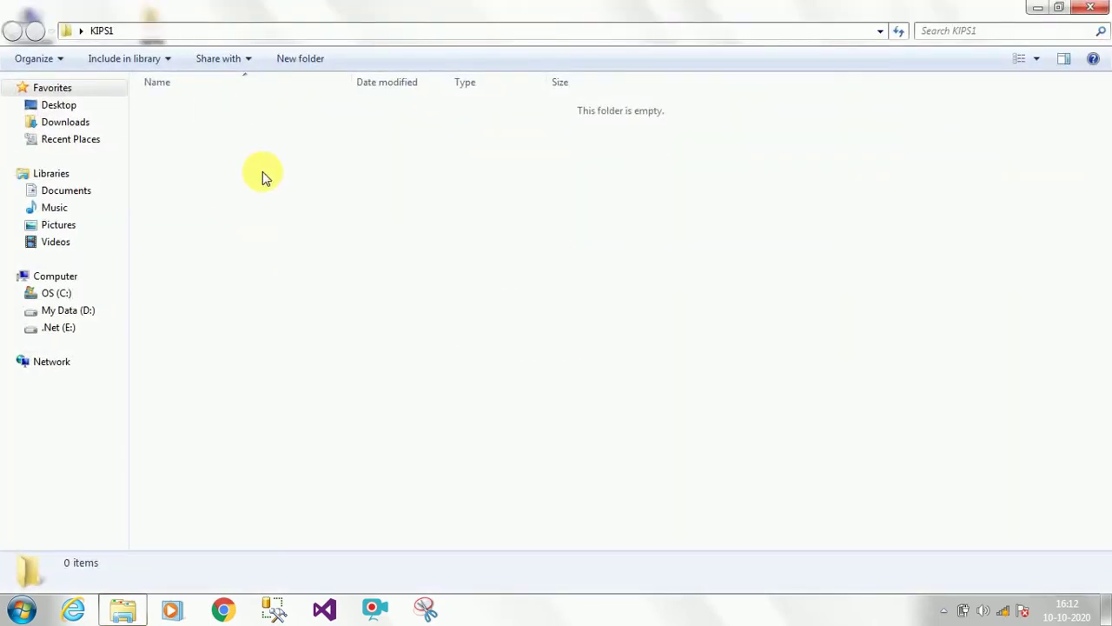
{"action": "left_click", "coordinate": [96, 199]}
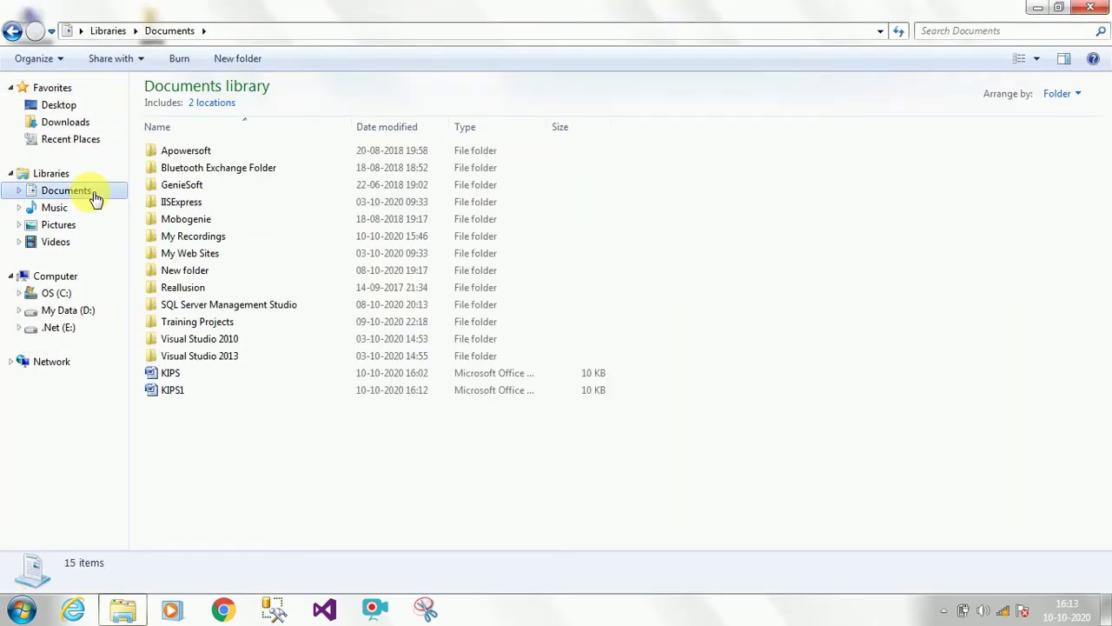
{"action": "right_click", "coordinate": [185, 391]}
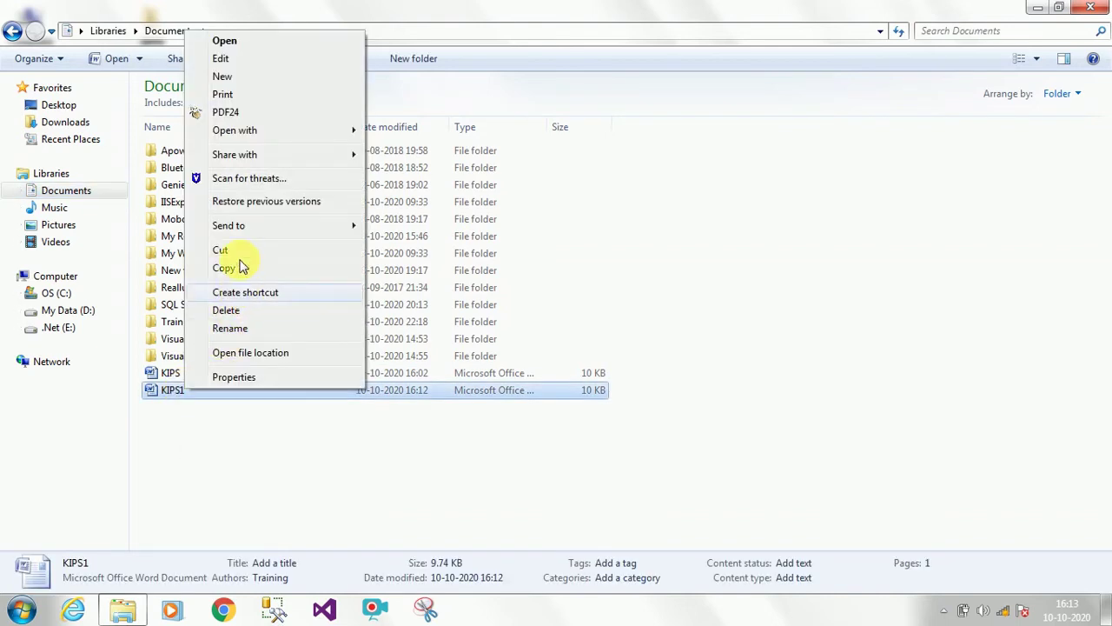
{"action": "mouse_move", "coordinate": [229, 225]}
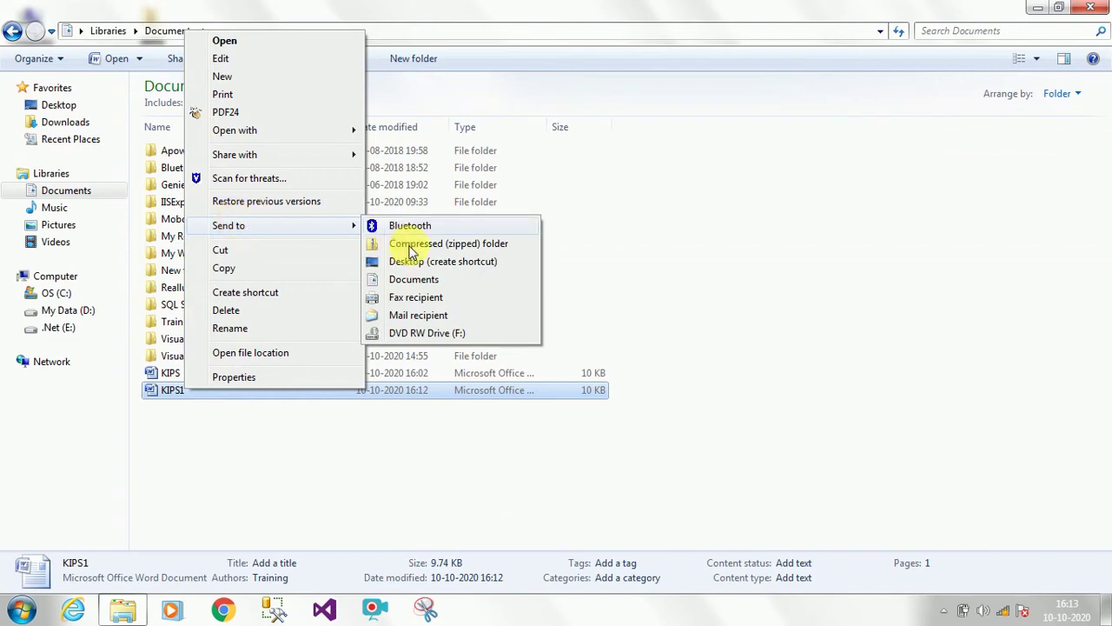
{"action": "left_click", "coordinate": [423, 265]}
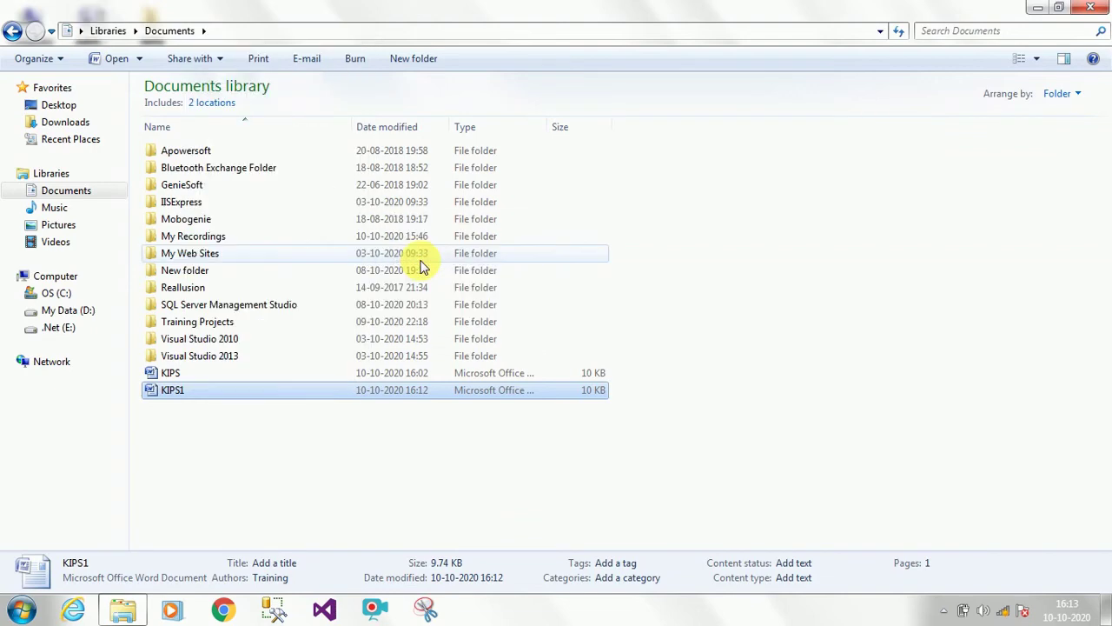
{"action": "left_click", "coordinate": [1091, 6]}
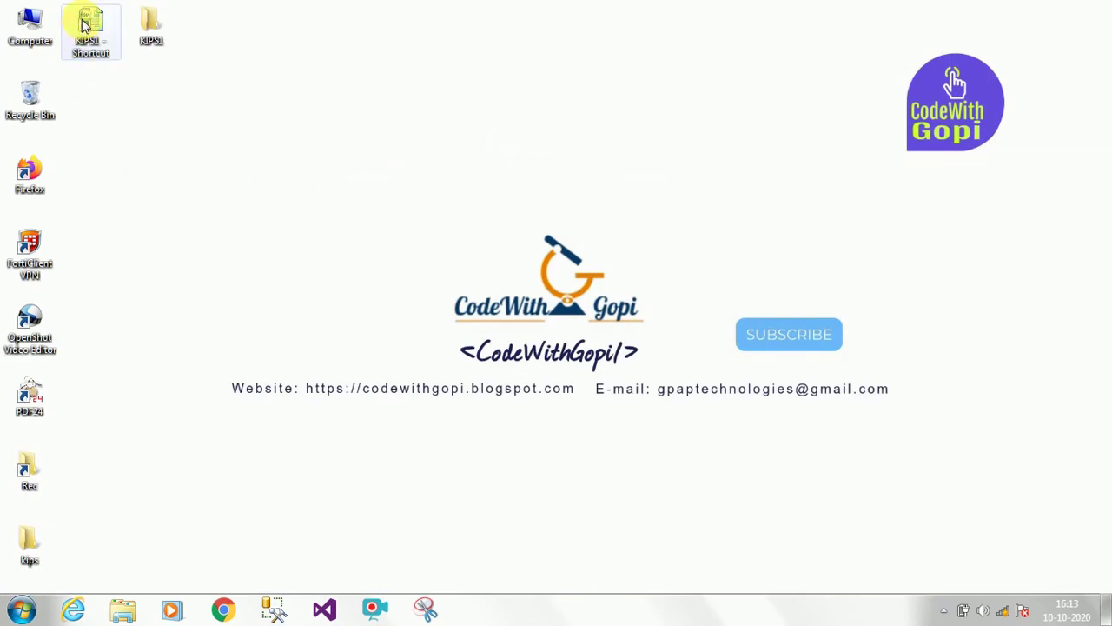
Copy the KIPS1 shortcut into the KIPS1 folder, then delete the desktop original
{"action": "left_click_drag", "start_coordinate": [84, 24], "coordinate": [141, 23]}
{"action": "left_click", "coordinate": [178, 32]}
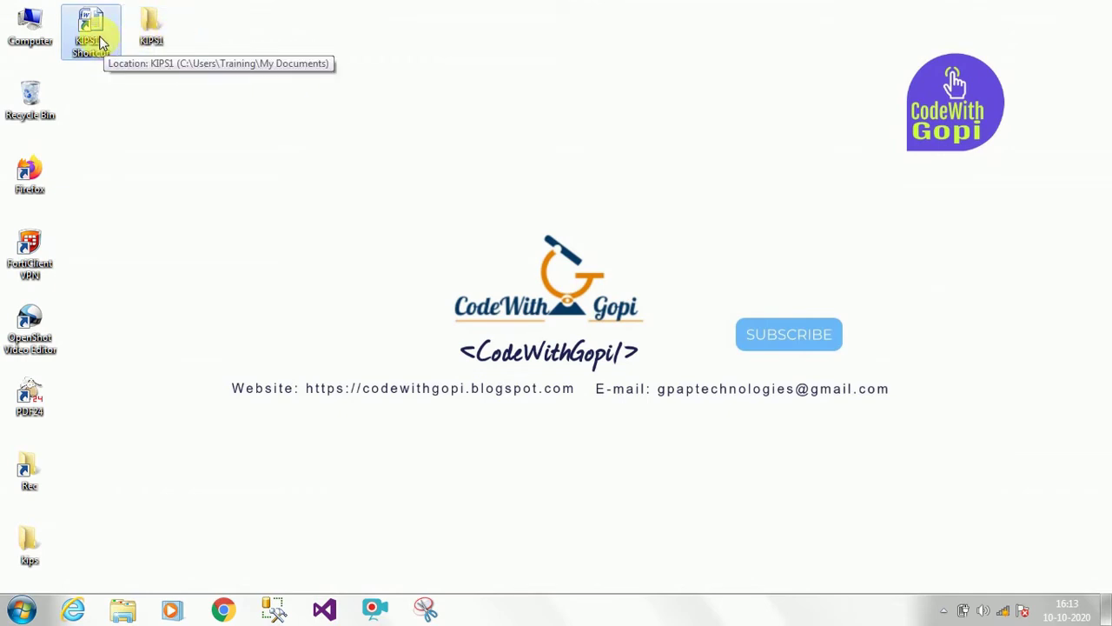
{"action": "right_click", "coordinate": [101, 42]}
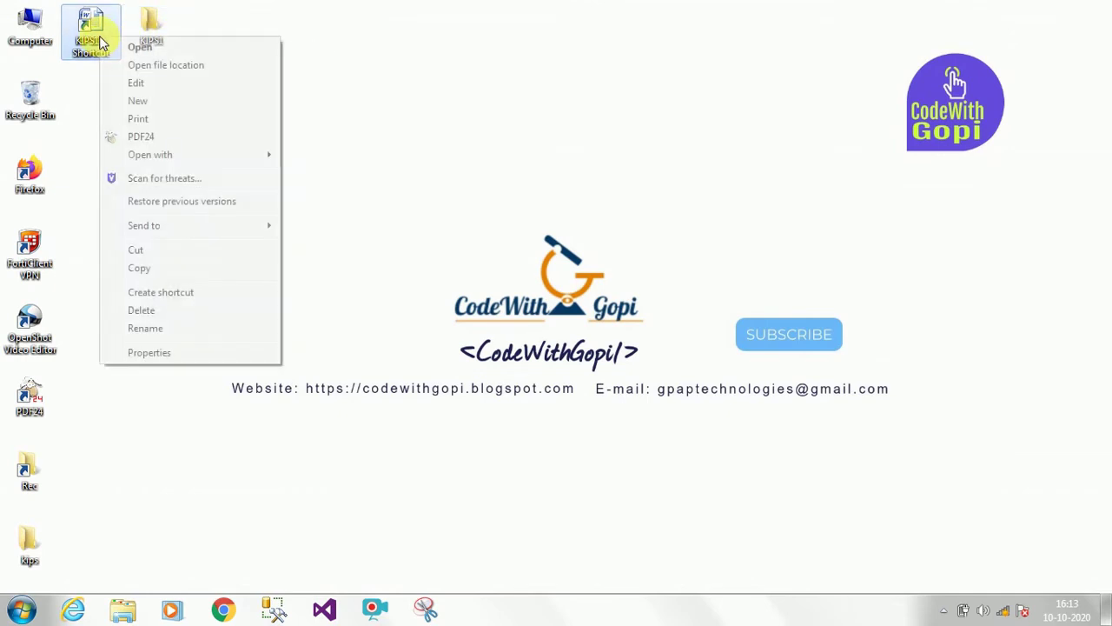
{"action": "left_click", "coordinate": [171, 309]}
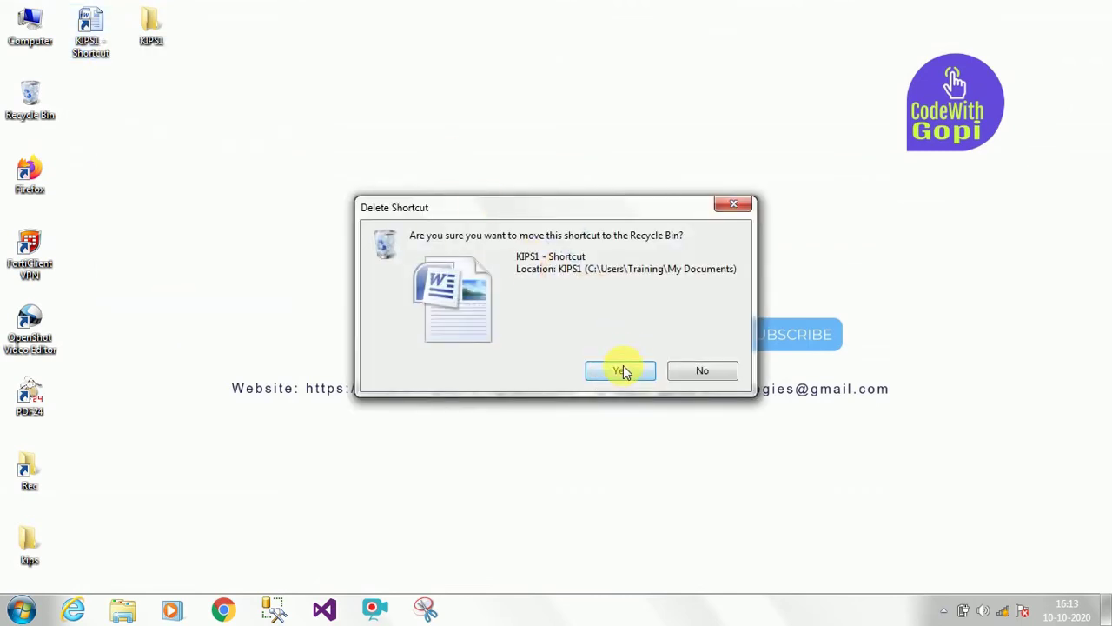
{"action": "left_click", "coordinate": [624, 366]}
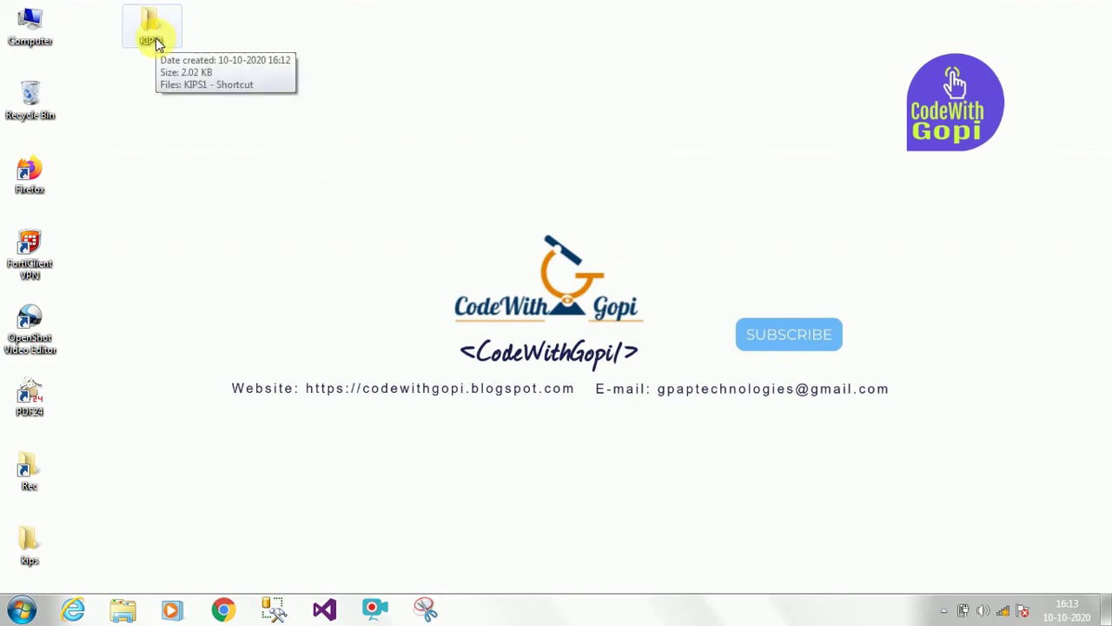
{"action": "double_click", "coordinate": [155, 41]}
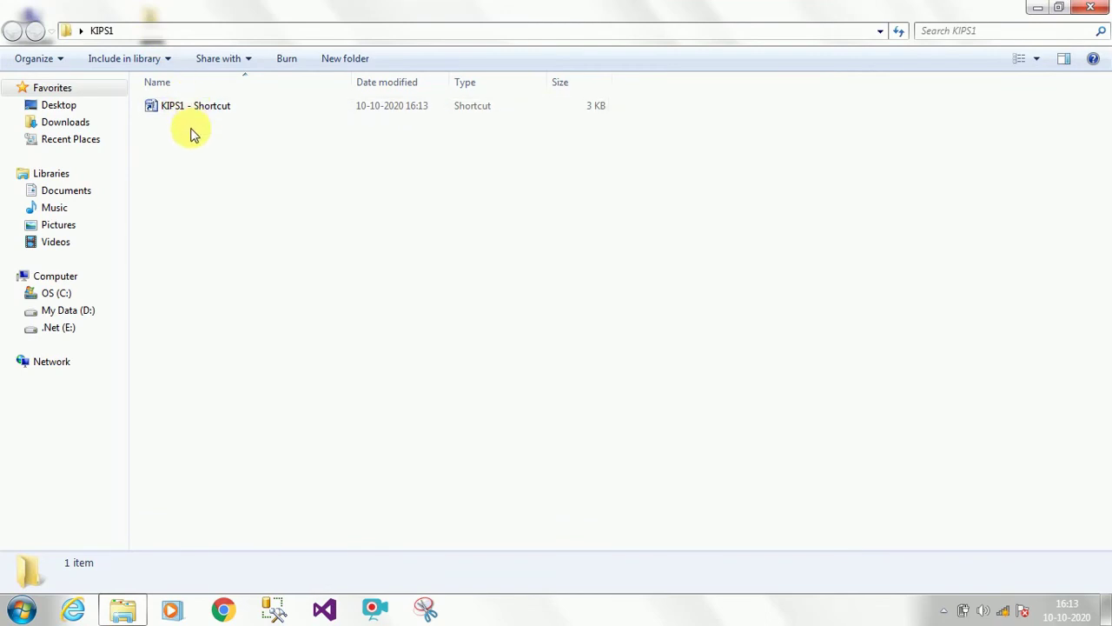
{"action": "left_click", "coordinate": [198, 116]}
{"action": "double_click", "coordinate": [198, 116]}
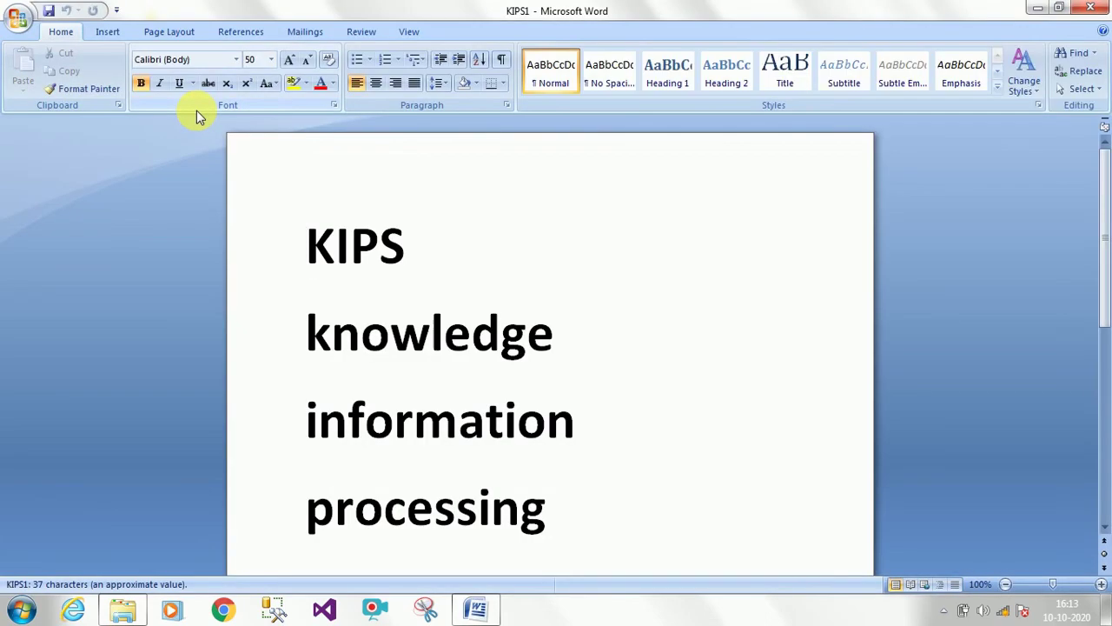
{"action": "left_click", "coordinate": [1088, 8]}
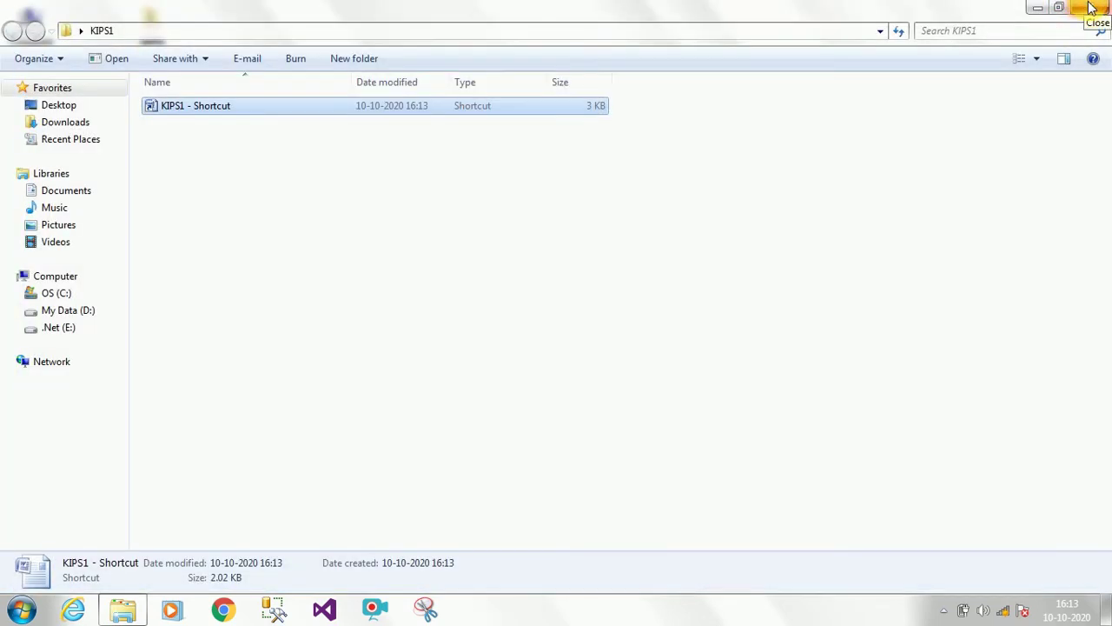
{"action": "left_click", "coordinate": [1088, 8]}
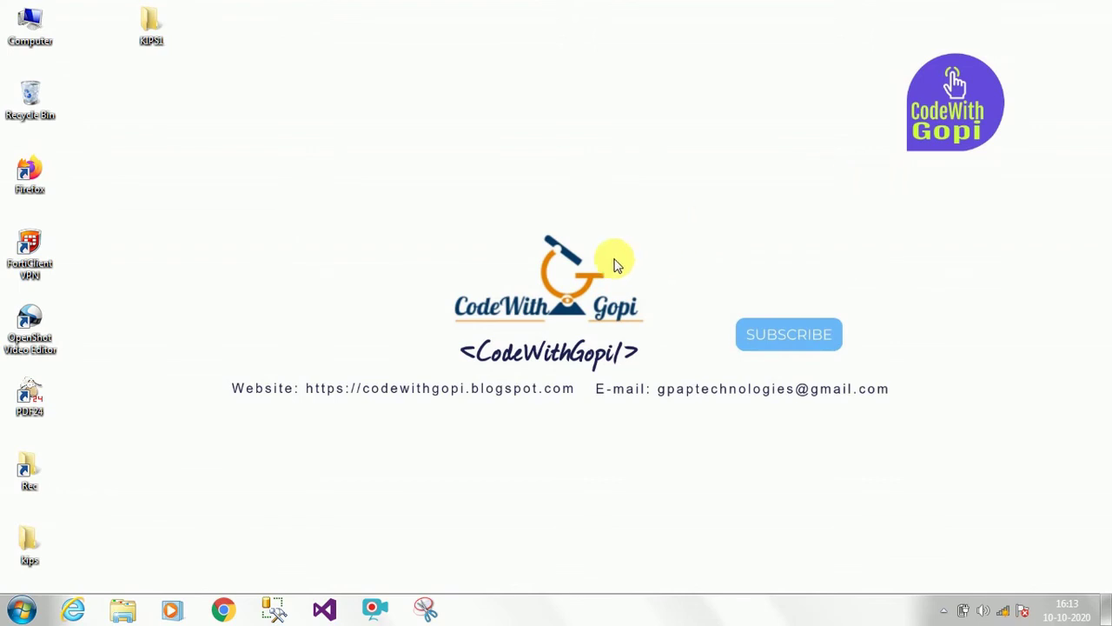
Send Microsoft Office Word 2007 from the Start menu to the desktop as a shortcut
{"action": "left_click", "coordinate": [21, 609]}
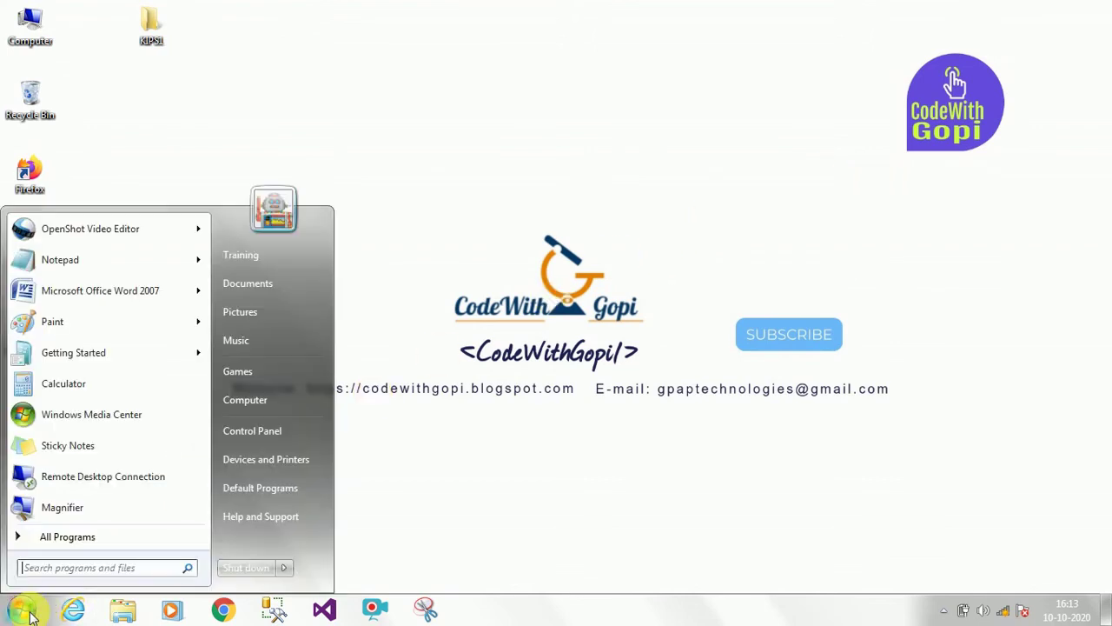
{"action": "left_click", "coordinate": [105, 536]}
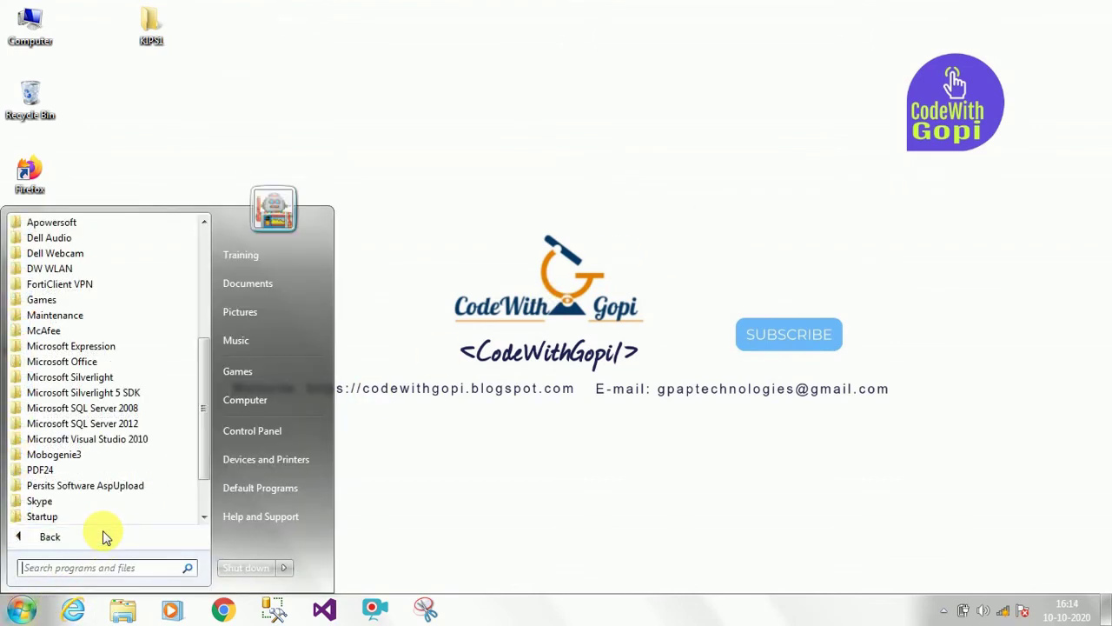
{"action": "left_click", "coordinate": [84, 363]}
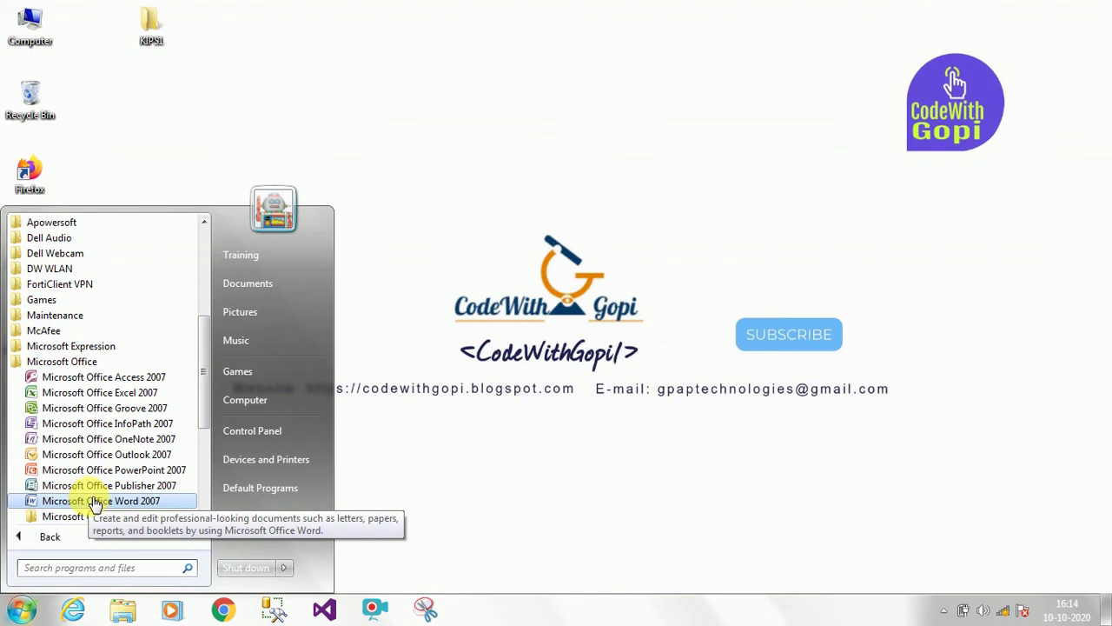
{"action": "right_click", "coordinate": [92, 502]}
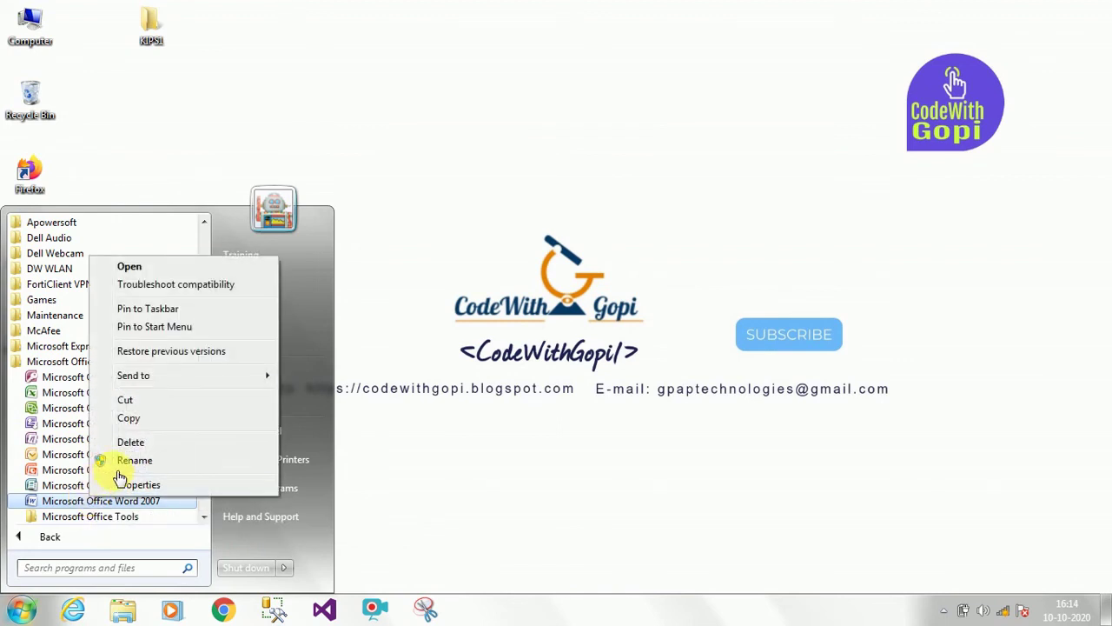
{"action": "mouse_move", "coordinate": [135, 376]}
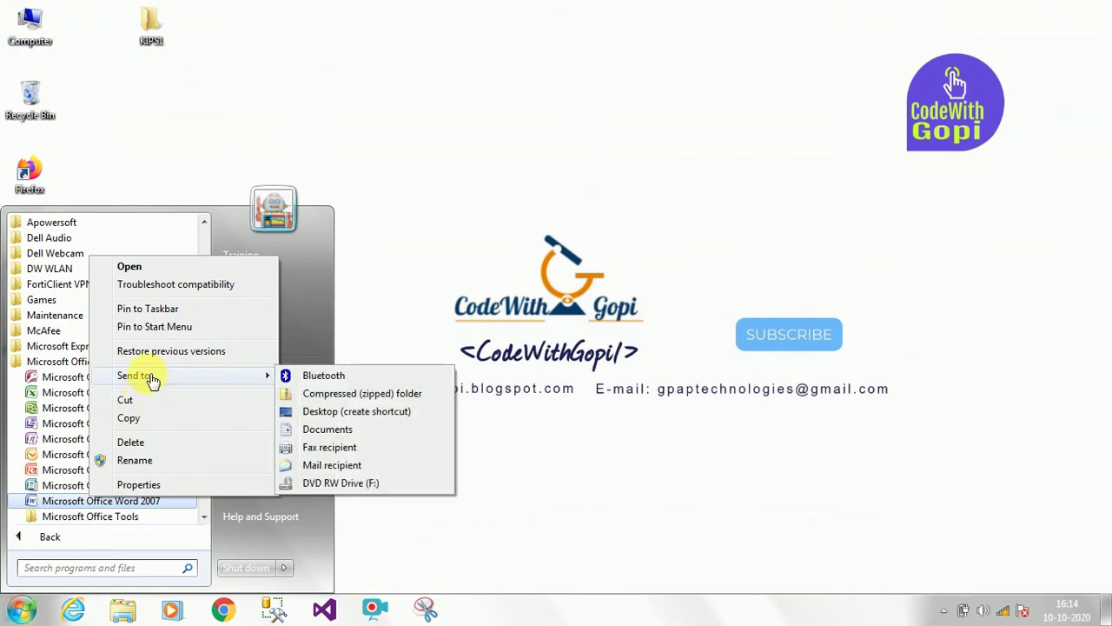
{"action": "left_click", "coordinate": [318, 412]}
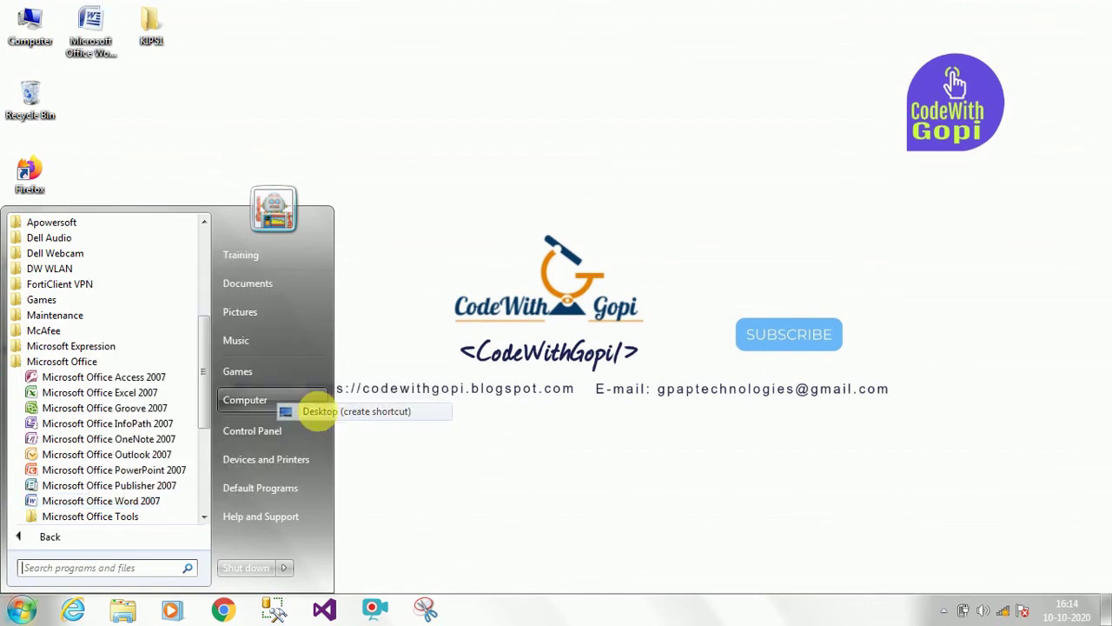
Test the new Word 2007 desktop shortcut by launching Word, then close it
{"action": "left_click", "coordinate": [217, 154]}
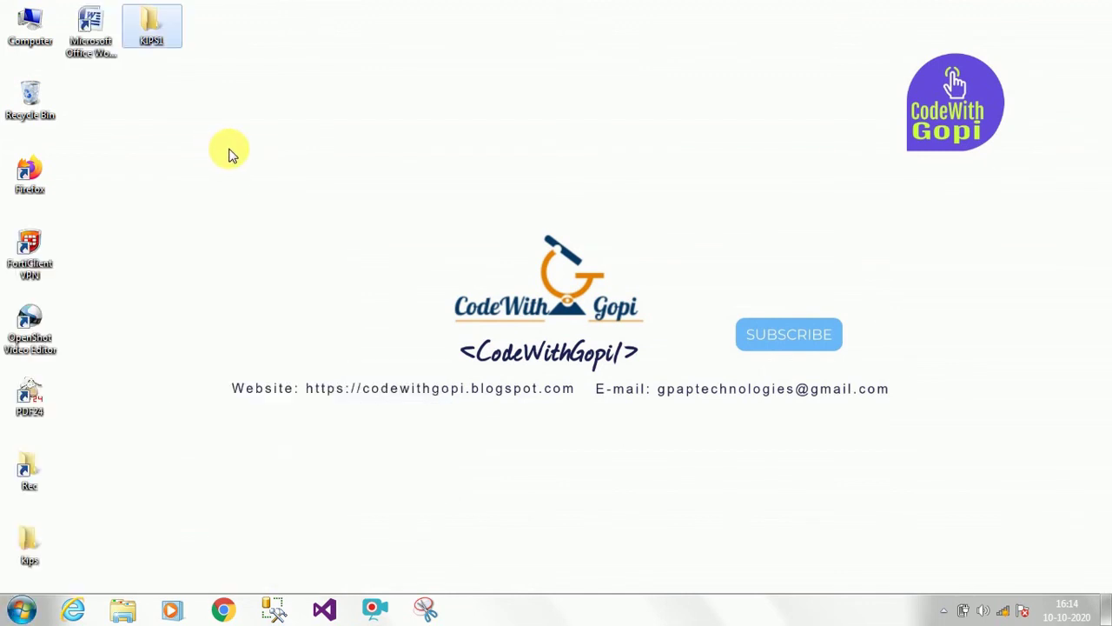
{"action": "left_click", "coordinate": [93, 62]}
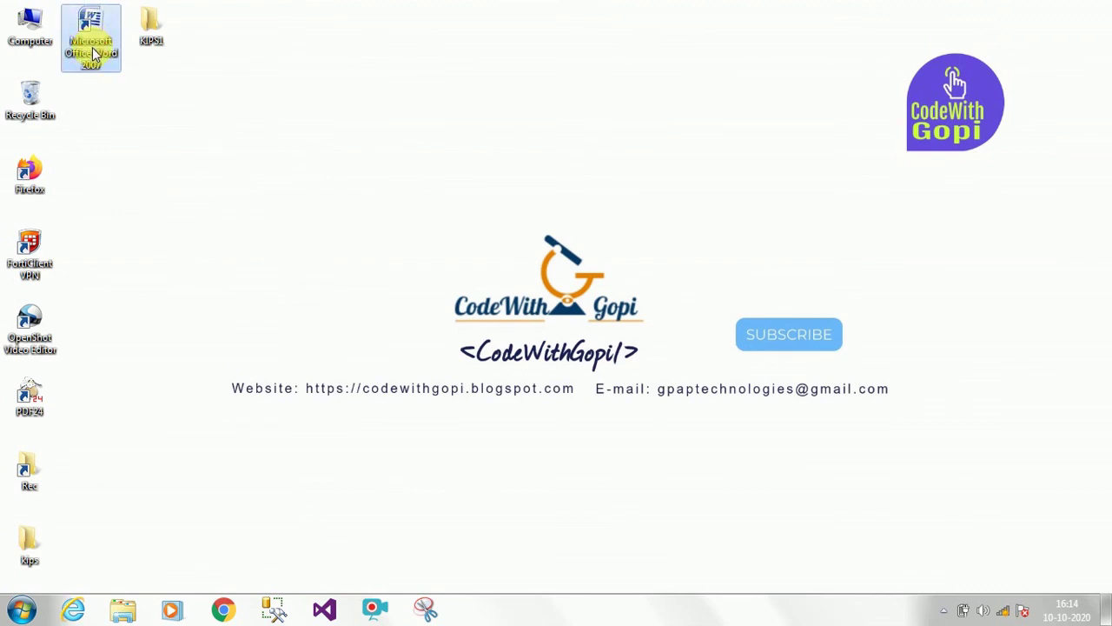
{"action": "double_click", "coordinate": [93, 59]}
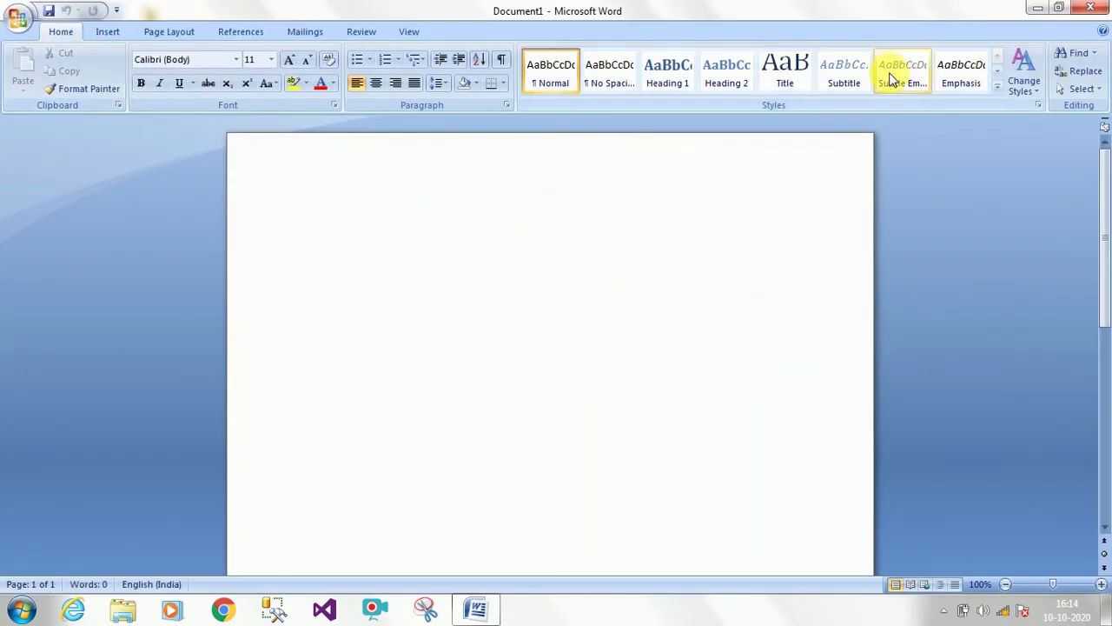
{"action": "left_click", "coordinate": [1091, 7]}
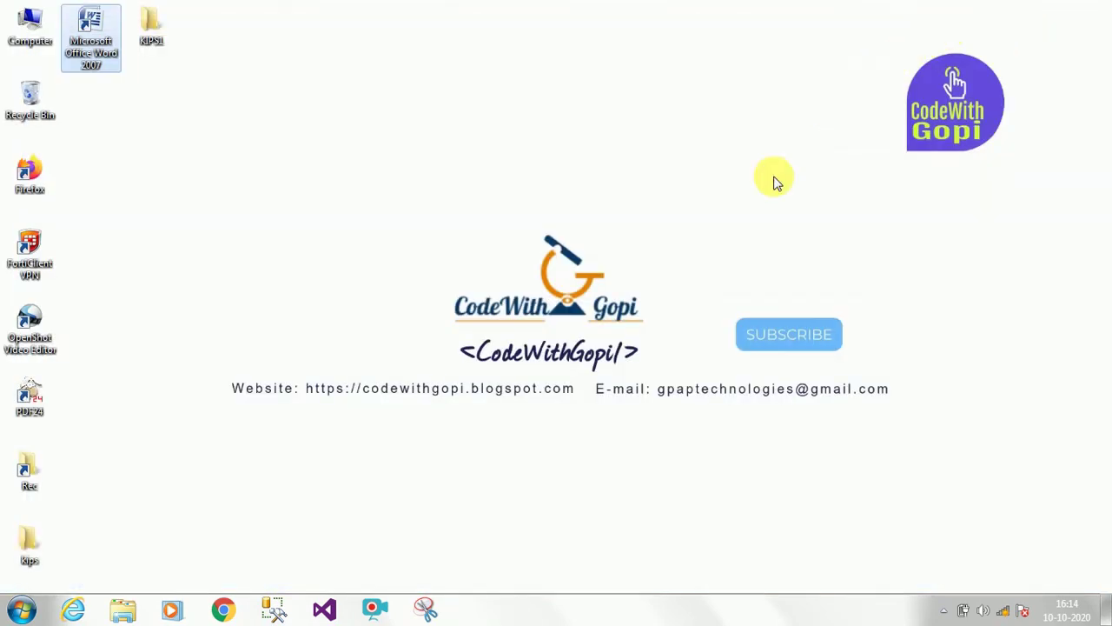